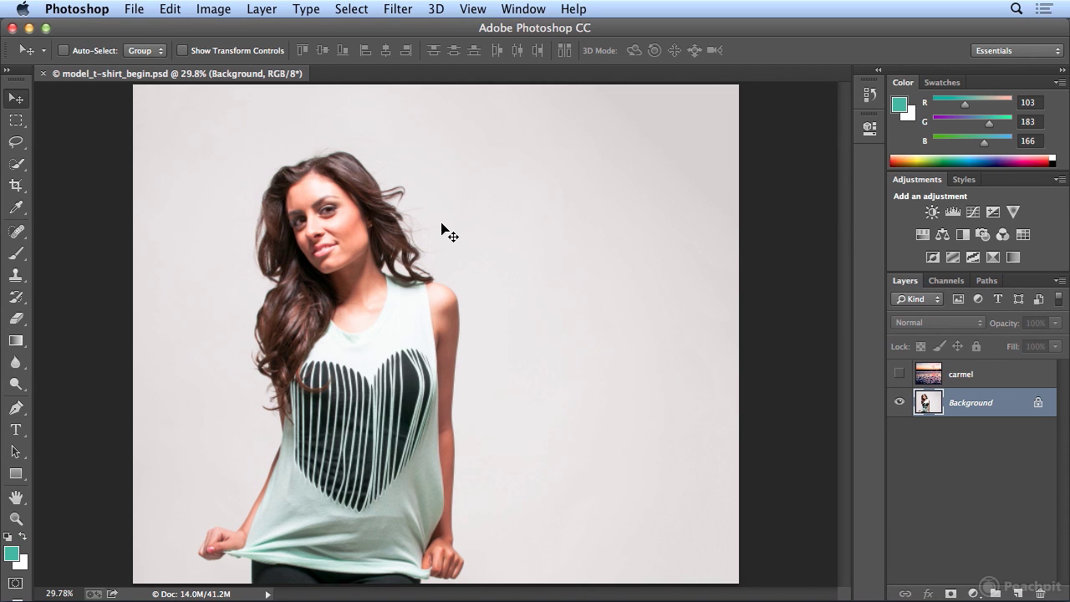
# Step: Load the saved 'model' channel as a selection around the model
pyautogui.click(351, 10)
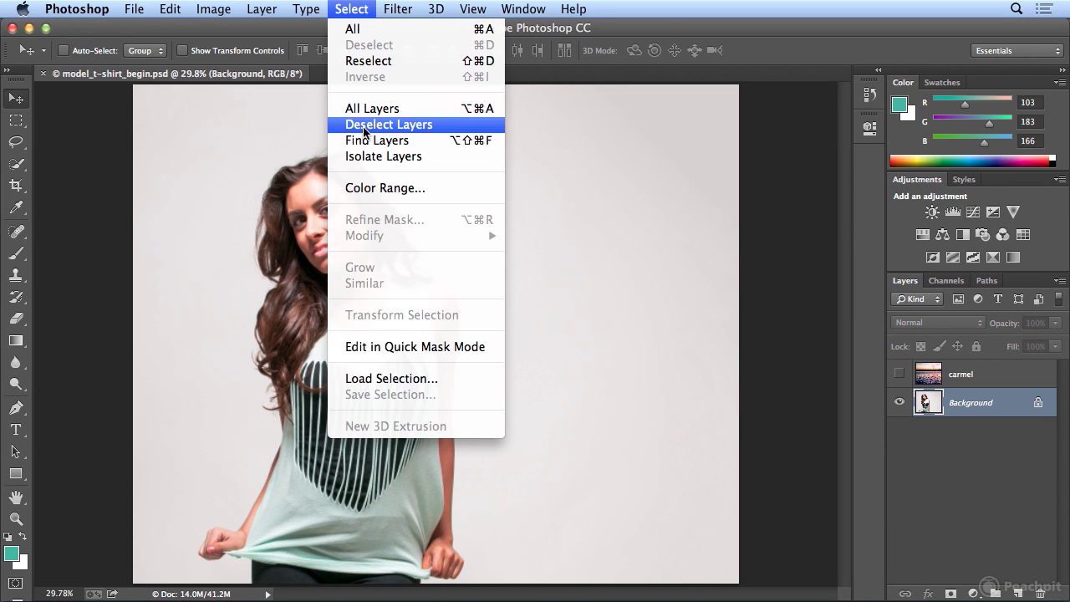
pyautogui.click(397, 378)
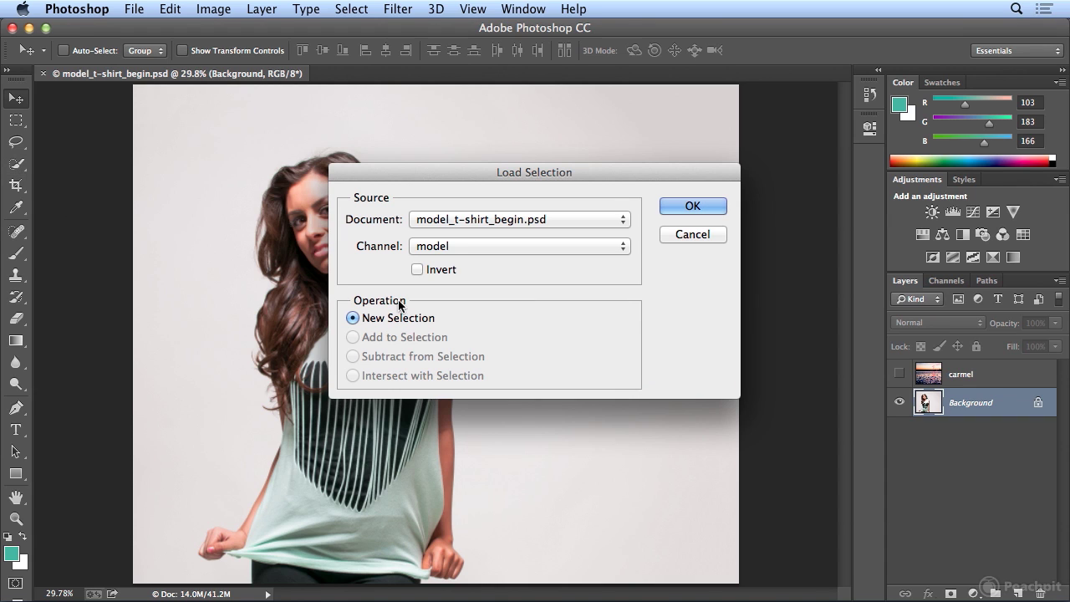
pyautogui.click(510, 246)
pyautogui.click(507, 247)
pyautogui.click(711, 214)
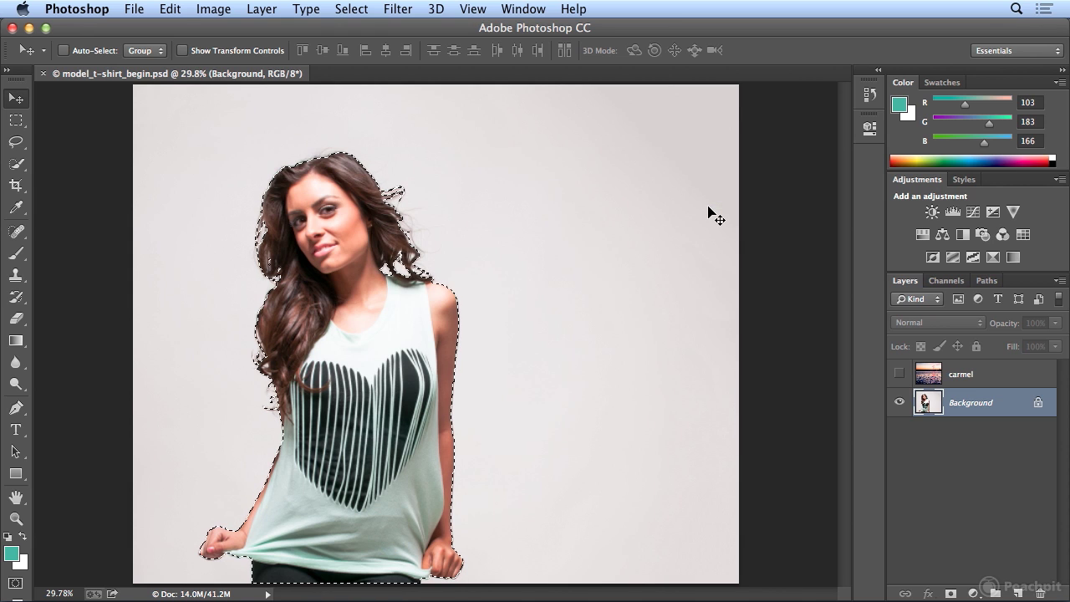
# Step: Start Refine Edge on the model selection, move its dialog aside, and show the View modes
pyautogui.click(360, 10)
pyautogui.click(384, 219)
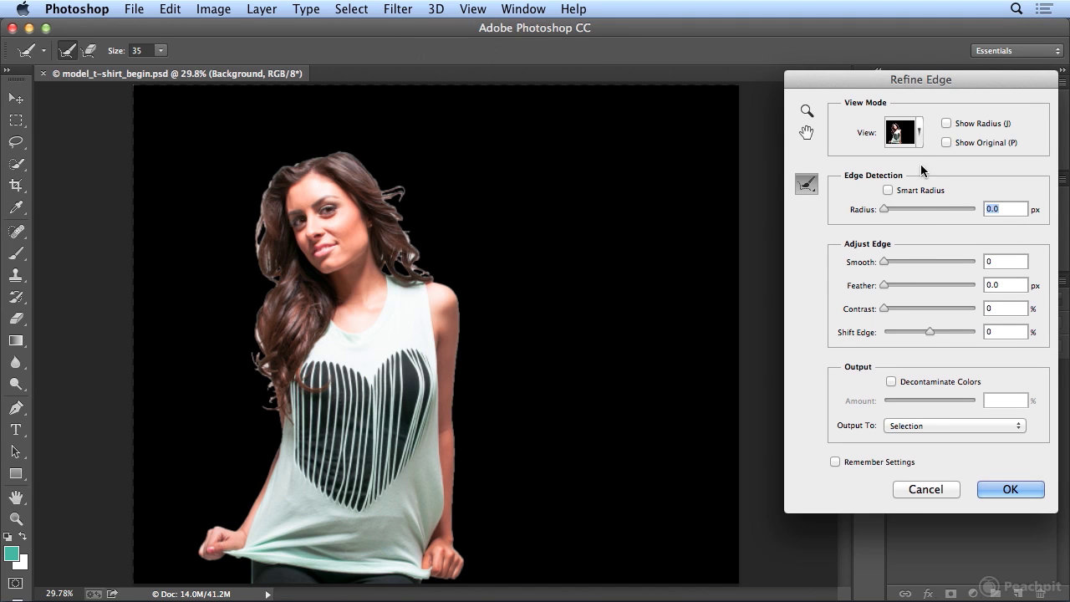
pyautogui.moveTo(894, 83); pyautogui.dragTo(625, 105)
pyautogui.click(651, 157)
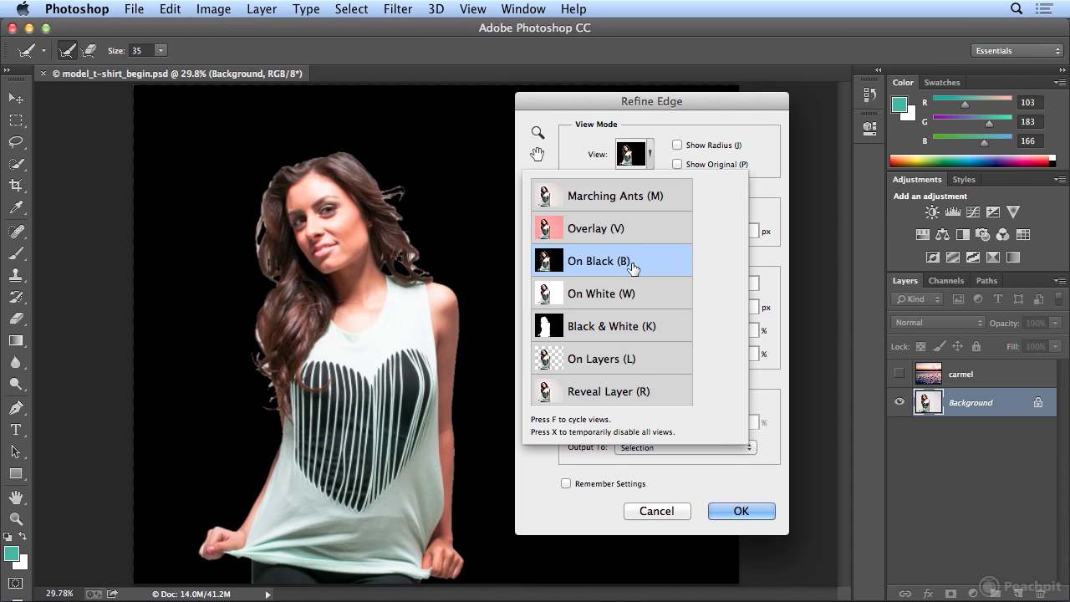
# Step: Keep the On Black preview and set the edge-detection radius to 60.8 px
pyautogui.click(764, 101)
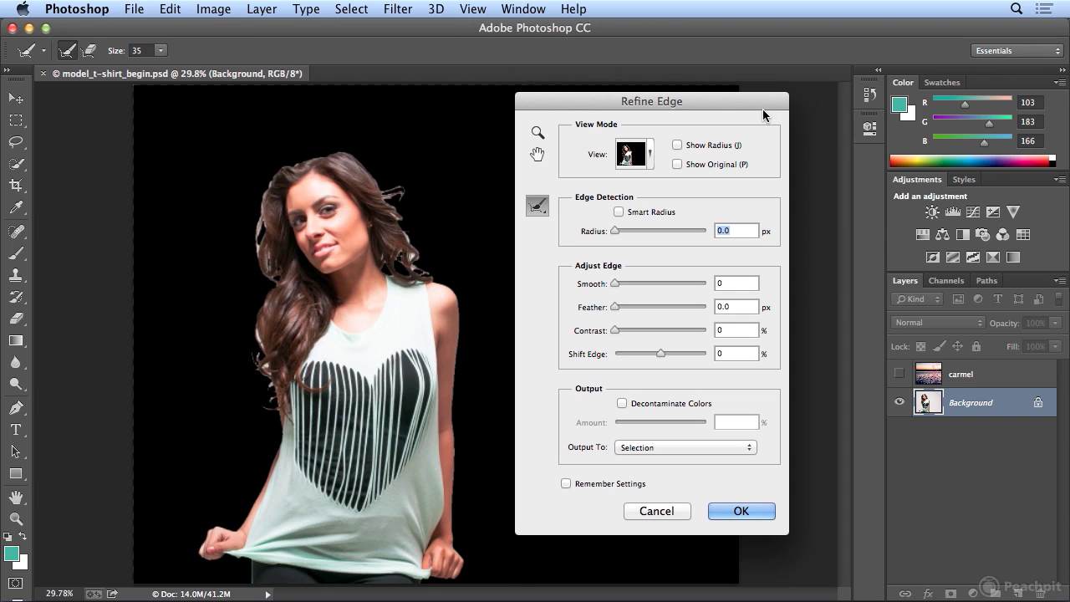
pyautogui.moveTo(616, 231); pyautogui.dragTo(678, 229)
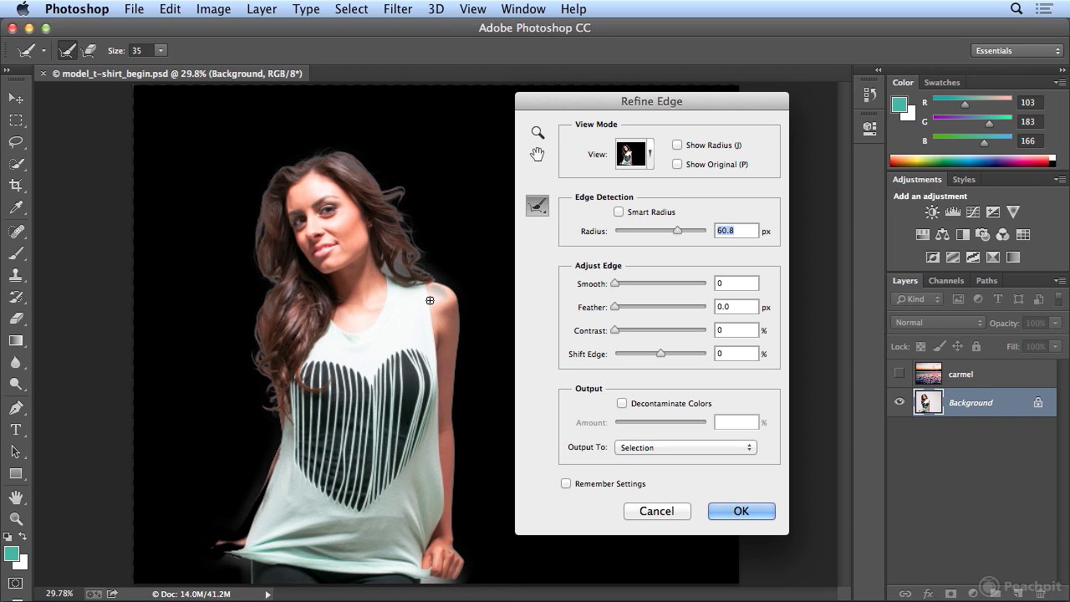
# Step: Switch the preview to Black & White and zoom to 200% on the hair
pyautogui.click(652, 165)
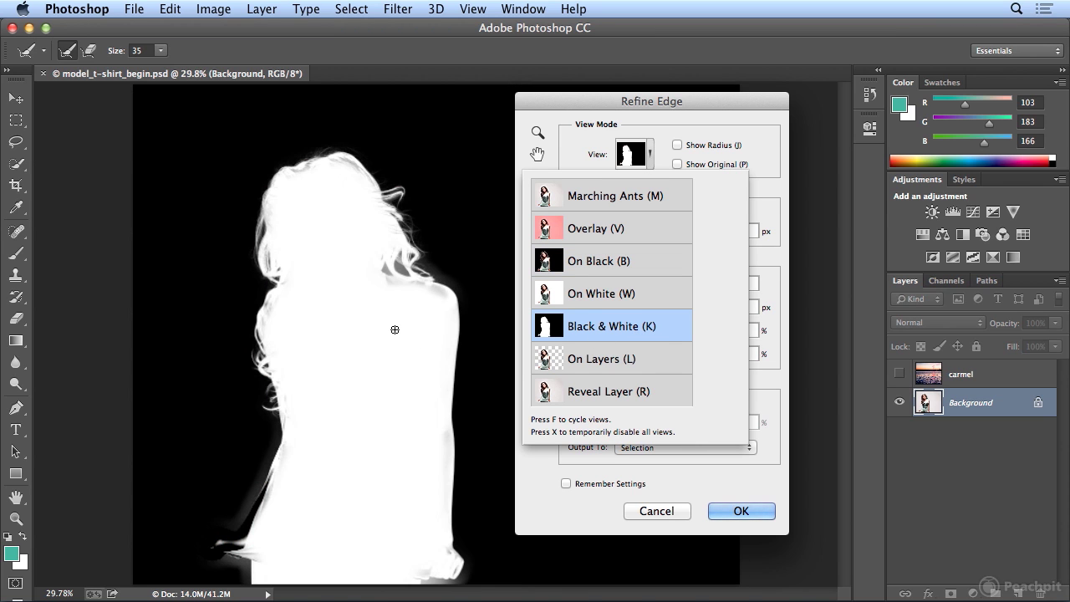
pyautogui.click(658, 98)
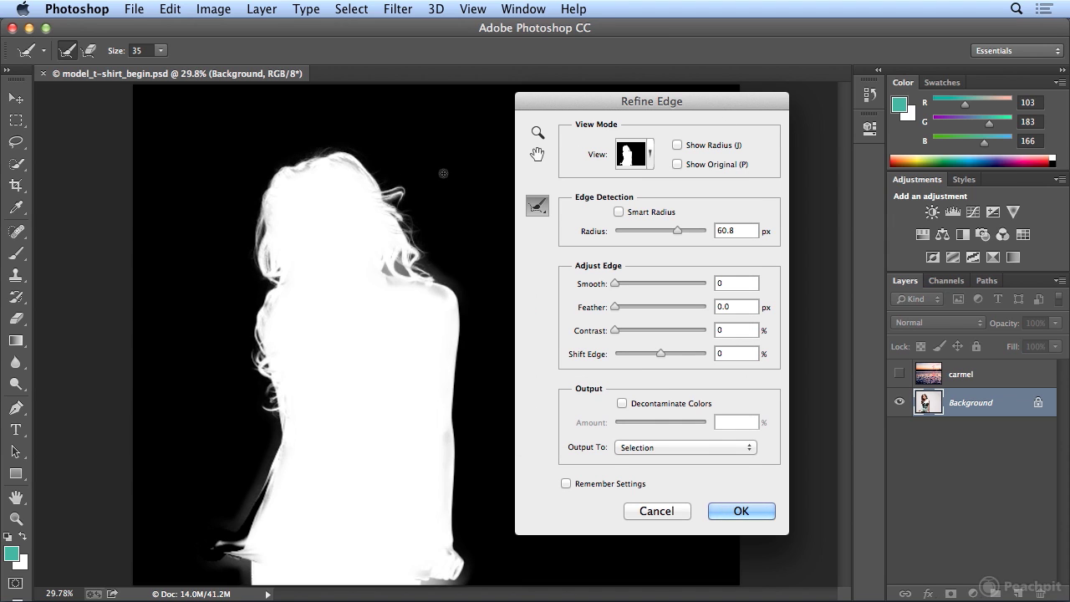
pyautogui.press('super+plus')
pyautogui.press('super+plus')
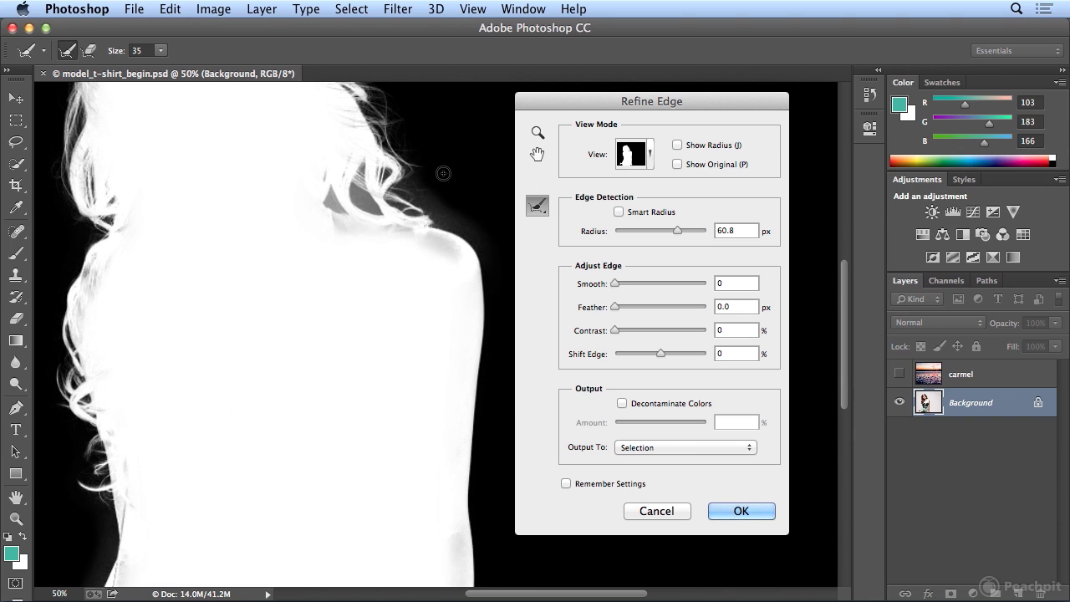
pyautogui.press('super+plus')
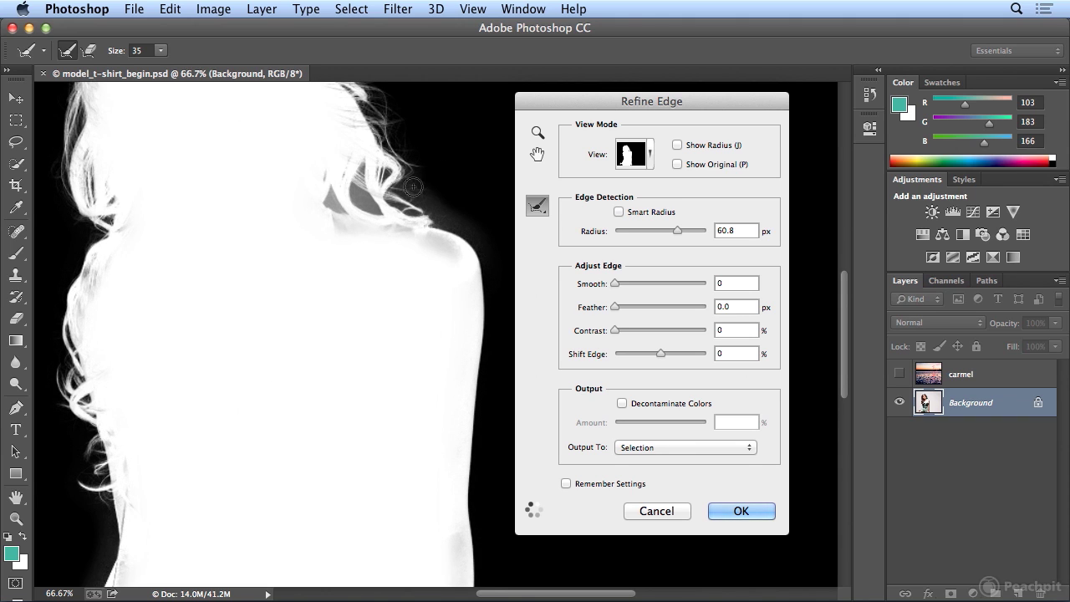
pyautogui.press('super+plus')
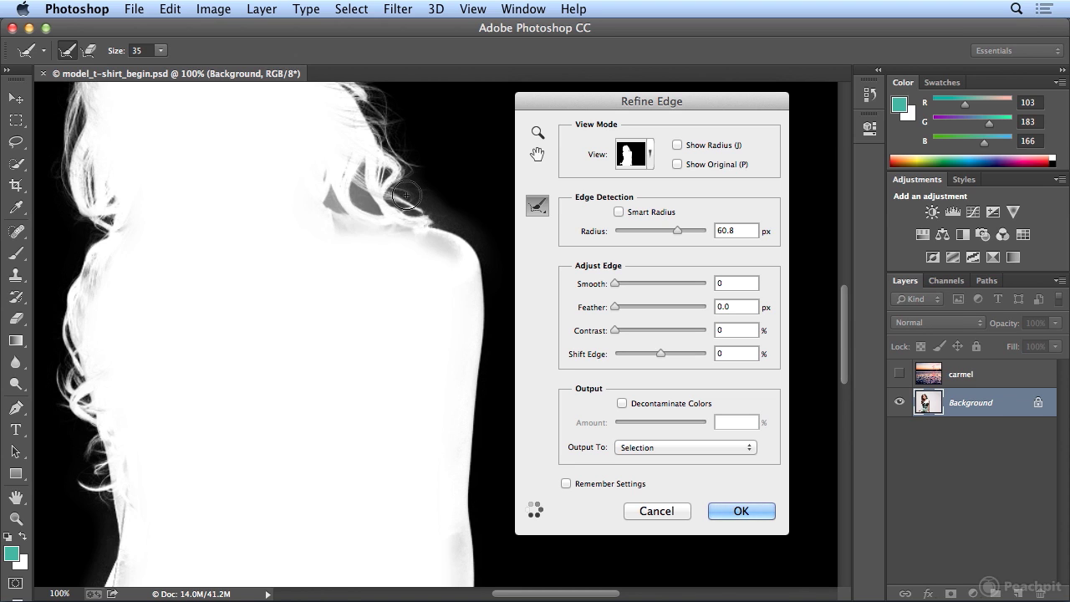
pyautogui.press('super+plus')
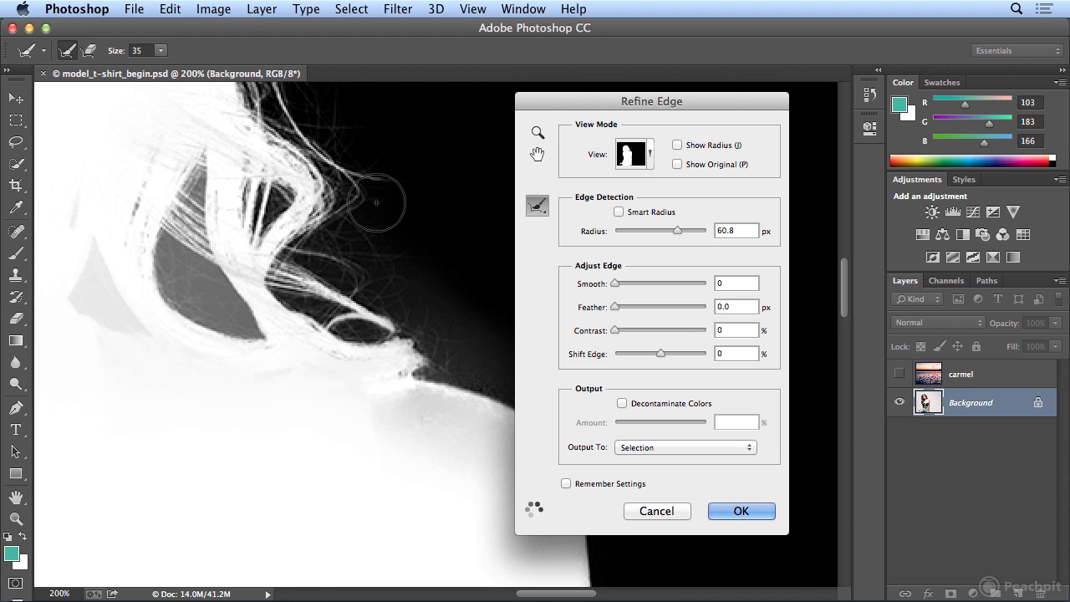
# Step: Pan around the hair, head and shoulder to inspect the mask edges
pyautogui.scroll(5, 377, 202)
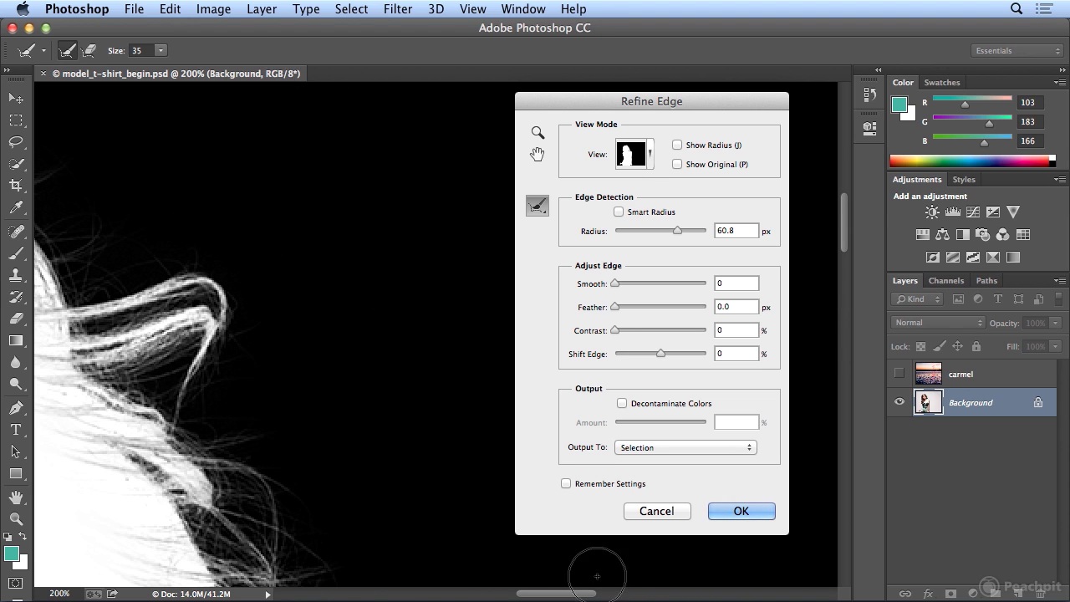
pyautogui.hscroll(-6, 298, 376)
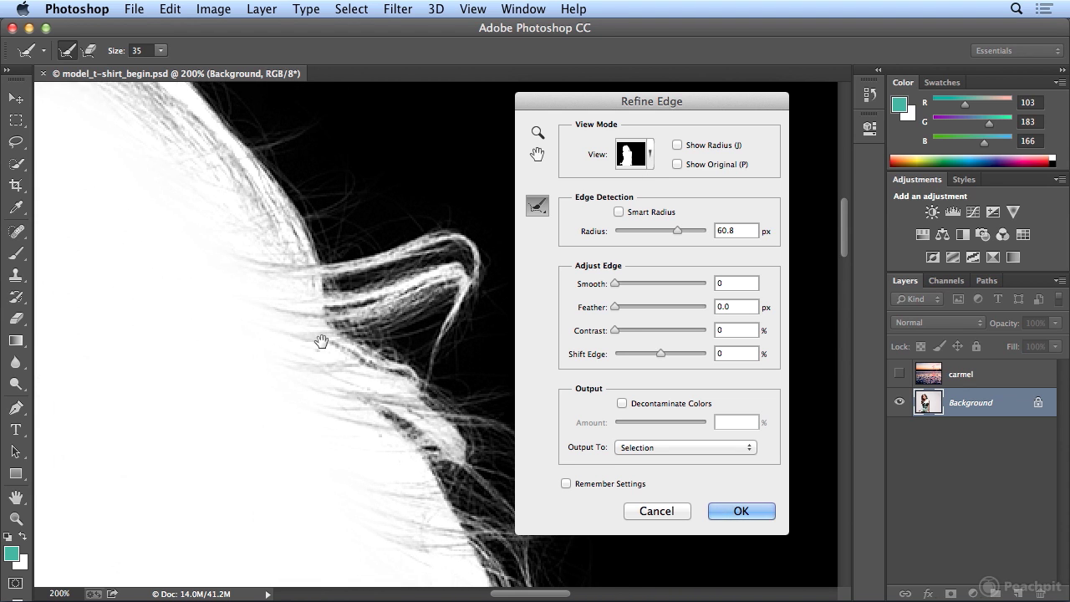
pyautogui.hscroll(-5, 321, 341)
pyautogui.scroll(5, 351, 256)
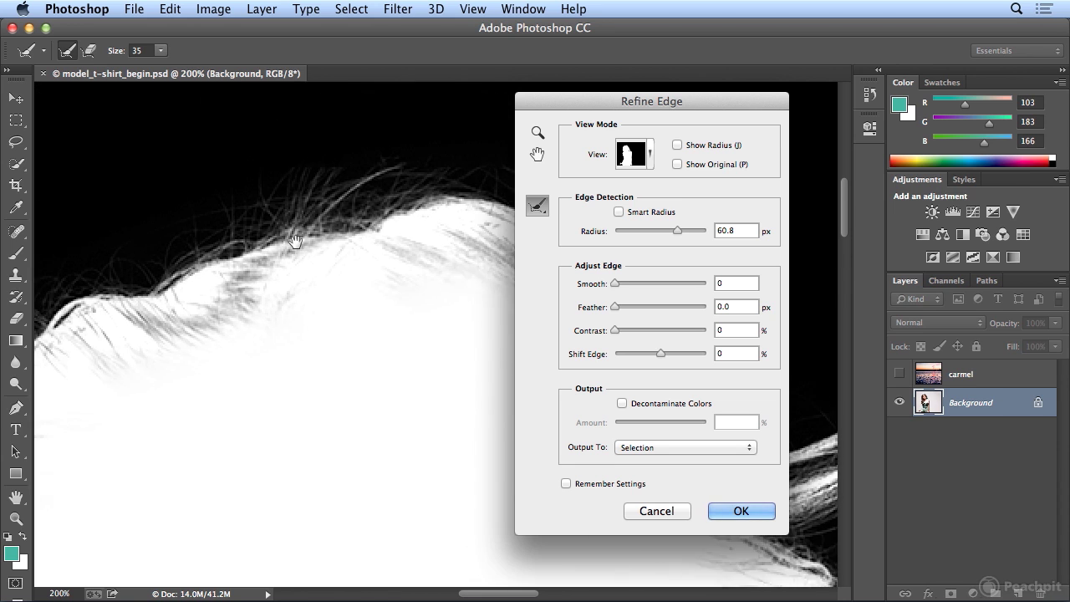
pyautogui.scroll(-5, 296, 241)
pyautogui.hscroll(-4, 295, 242)
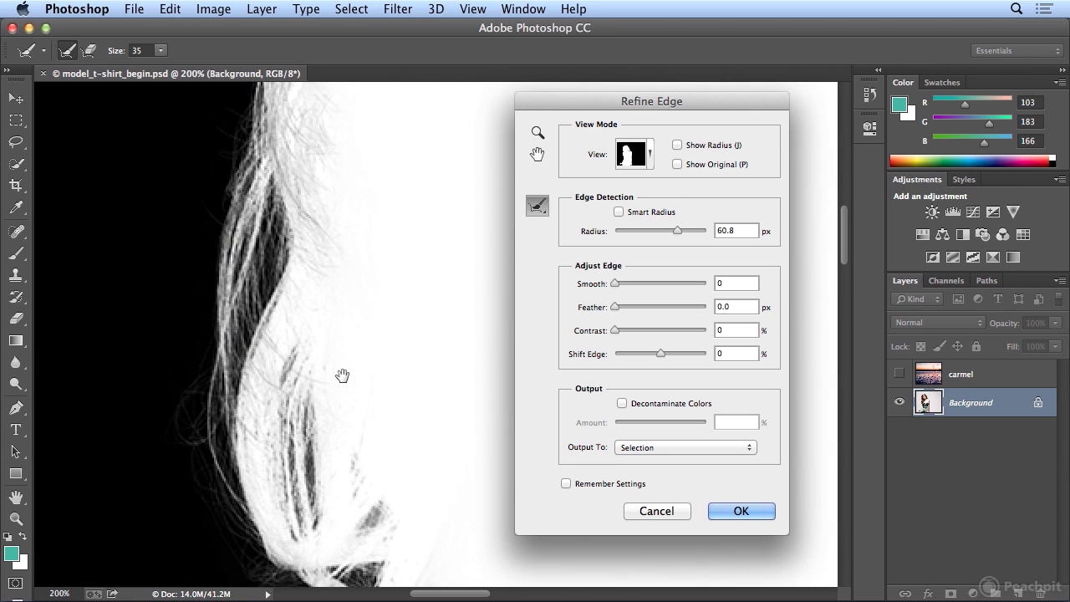
pyautogui.scroll(-1, 342, 375)
pyautogui.scroll(-5, 342, 376)
pyautogui.hscroll(2, 342, 375)
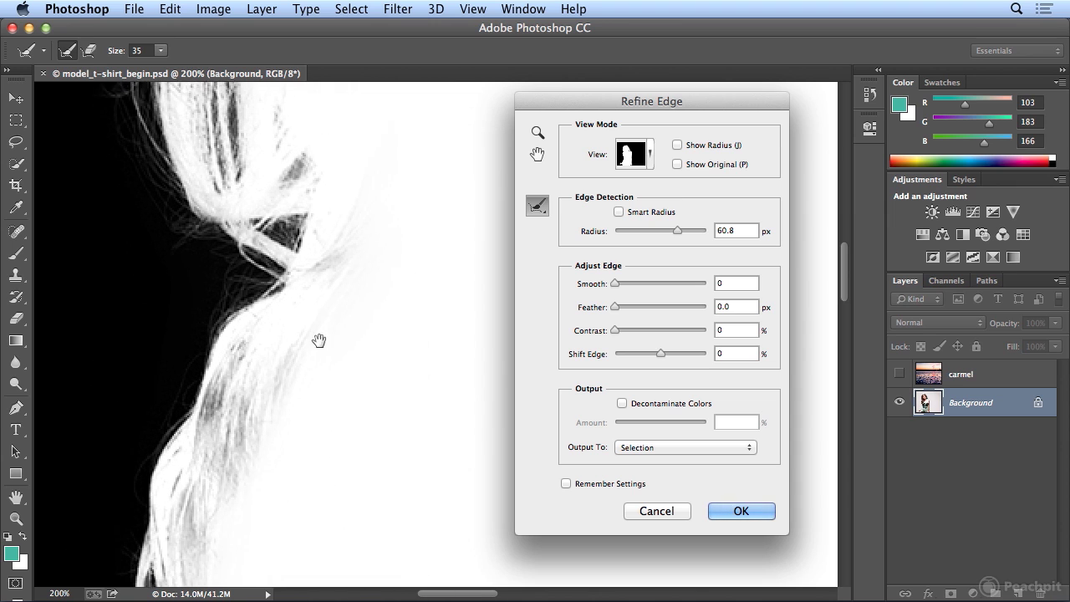
pyautogui.scroll(-2, 334, 309)
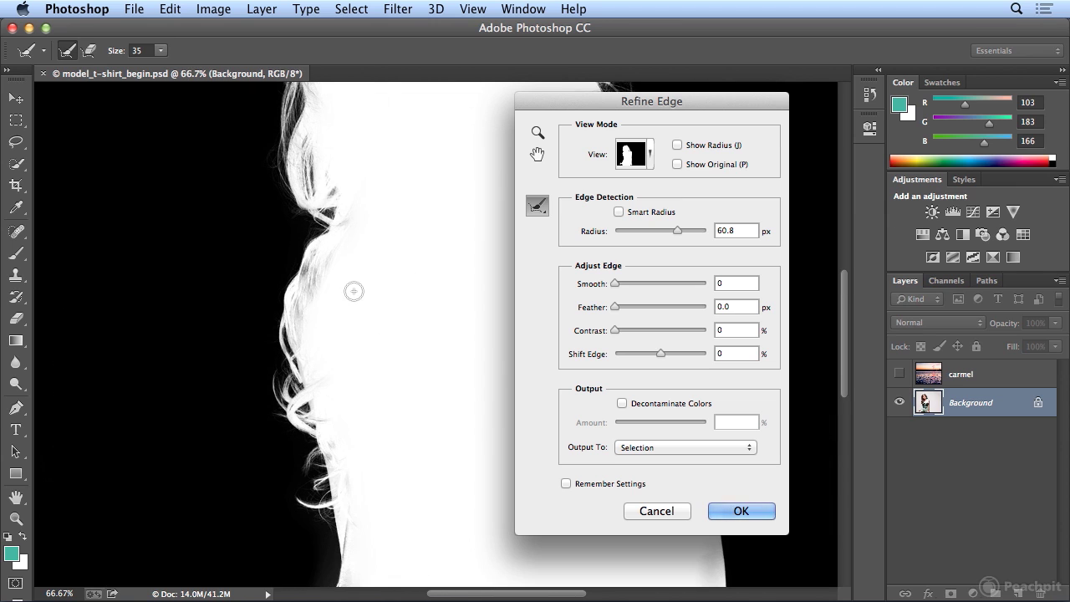
pyautogui.moveTo(396, 276); pyautogui.dragTo(215, 399)
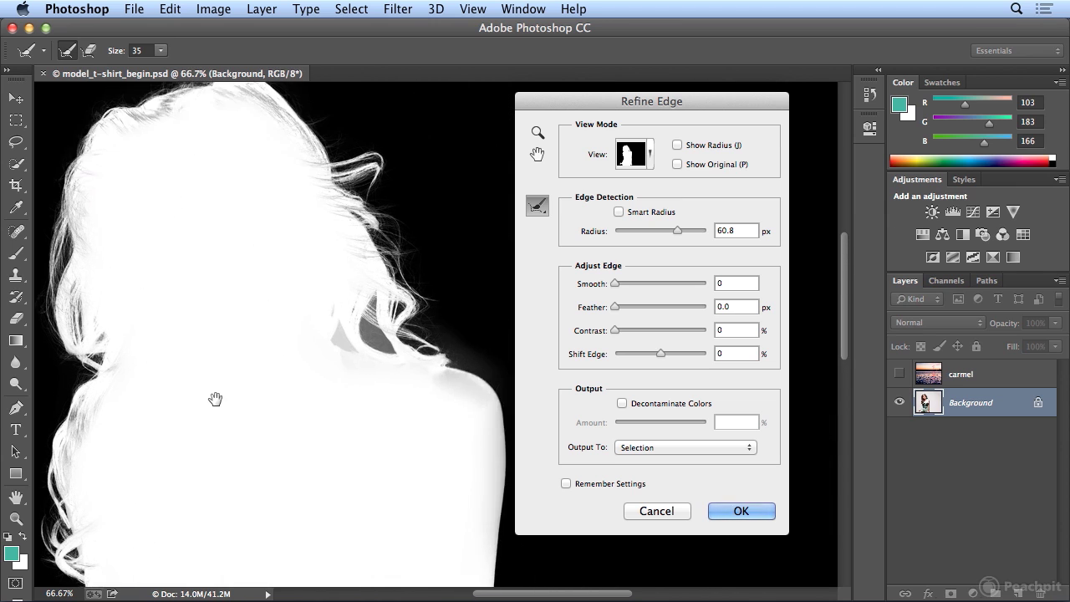
pyautogui.moveTo(326, 253); pyautogui.dragTo(360, 258)
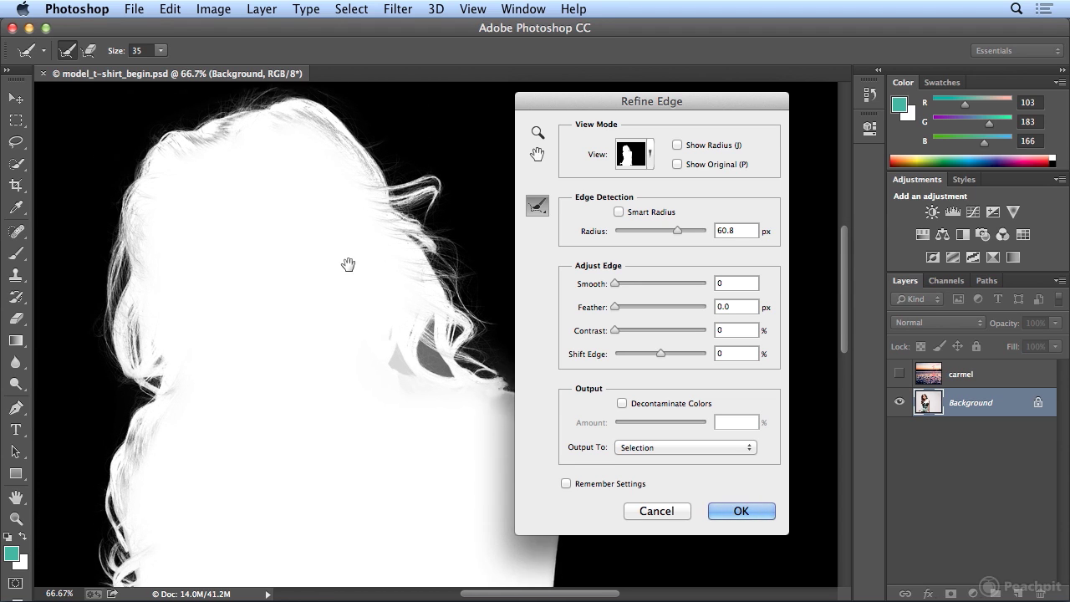
pyautogui.moveTo(596, 107); pyautogui.dragTo(622, 120)
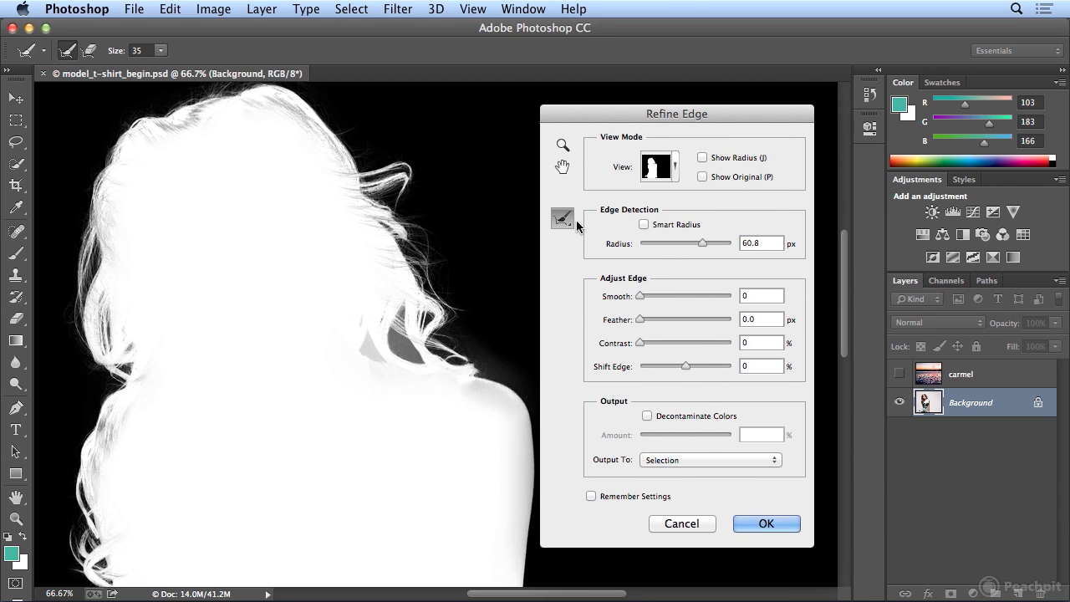
# Step: Return the preview to On Black and adjust the radius to 62.4 px
pyautogui.click(676, 170)
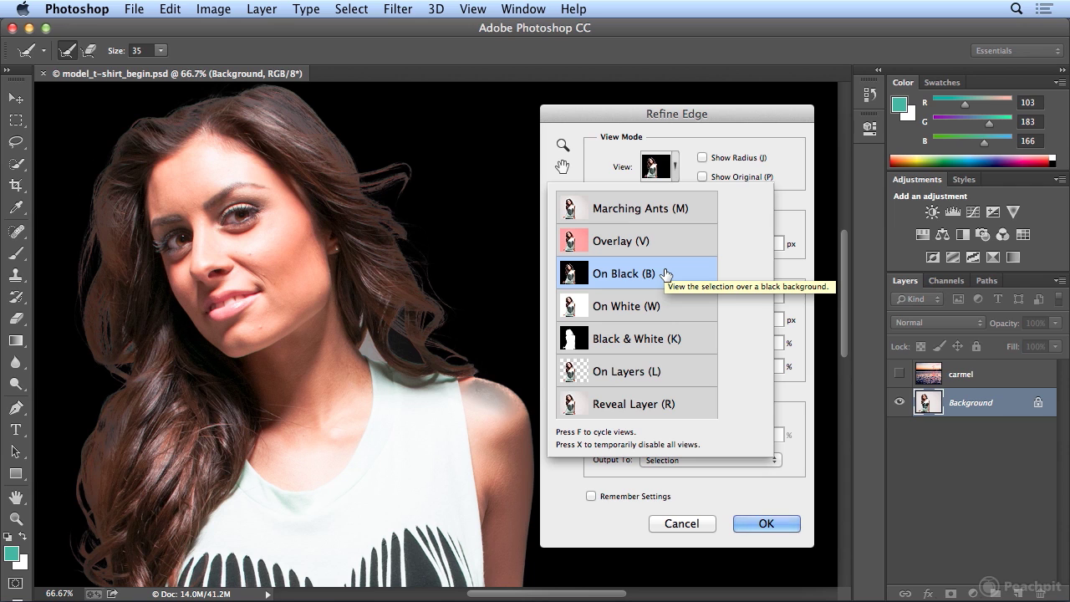
pyautogui.click(763, 112)
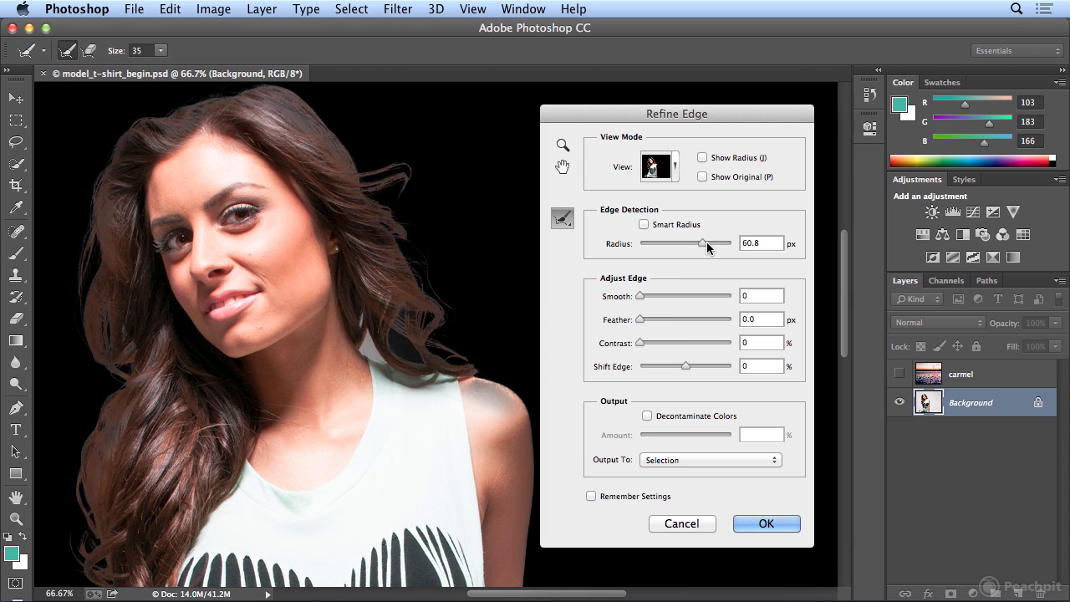
pyautogui.moveTo(706, 242); pyautogui.dragTo(686, 248)
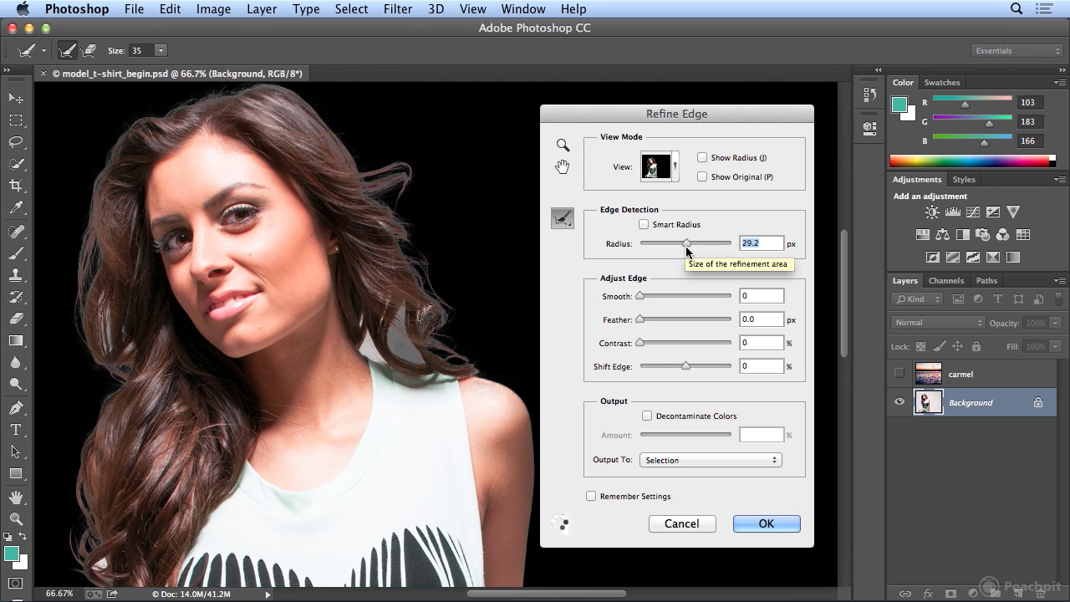
pyautogui.moveTo(702, 246); pyautogui.dragTo(692, 249)
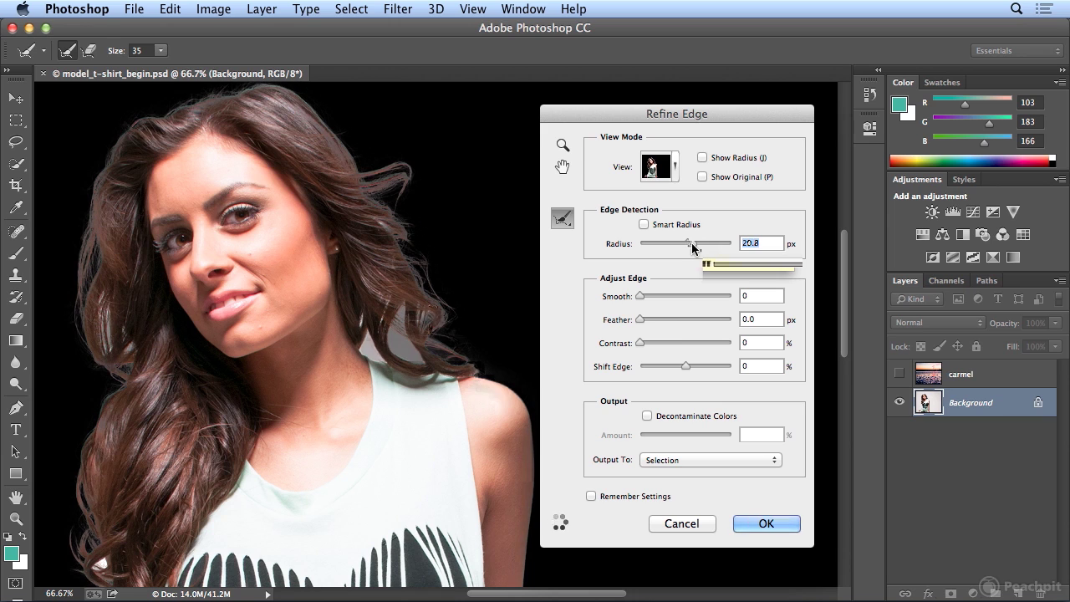
pyautogui.moveTo(692, 248); pyautogui.dragTo(703, 247)
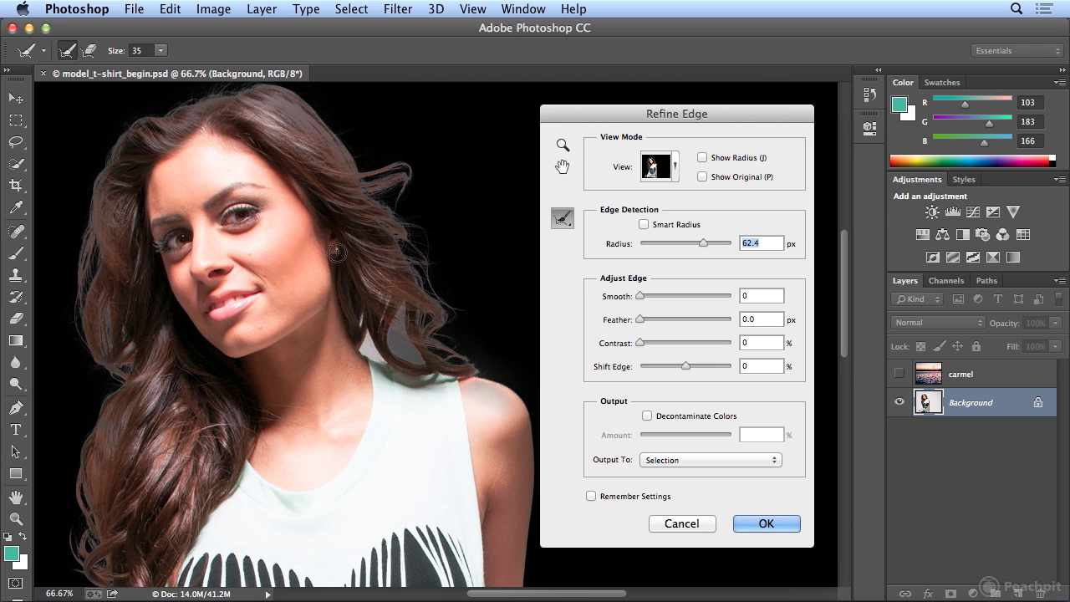
# Step: Set the refinement brush size to 11
pyautogui.click(161, 50)
pyautogui.moveTo(164, 72); pyautogui.dragTo(144, 72)
pyautogui.press('Return')
# Step: Switch to the Erase Refinements Tool, enlarge it, and erase refinement over the shoulder
pyautogui.click(563, 219)
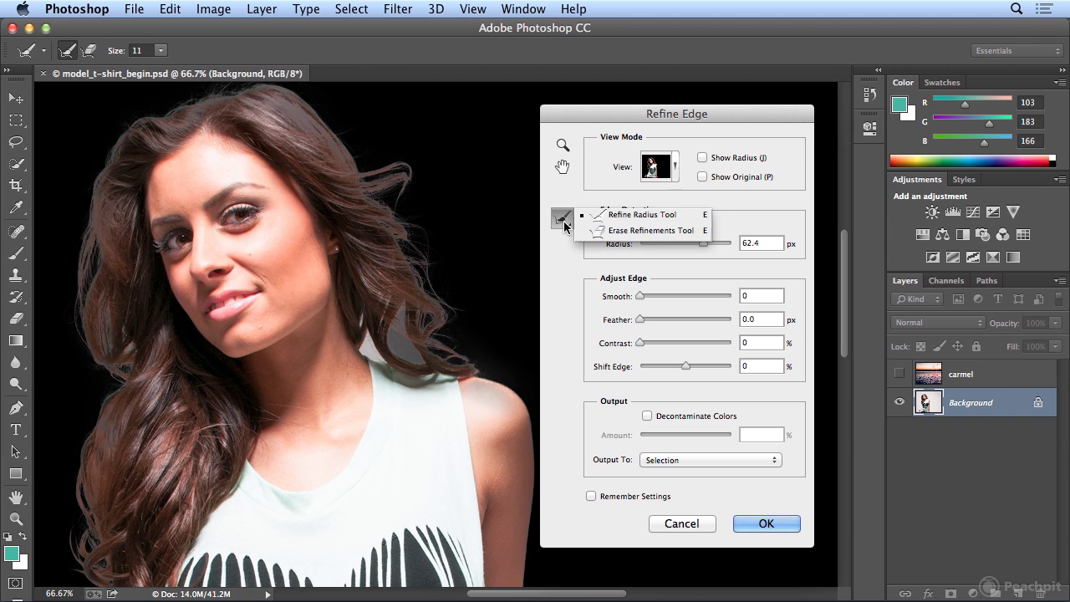
pyautogui.click(607, 232)
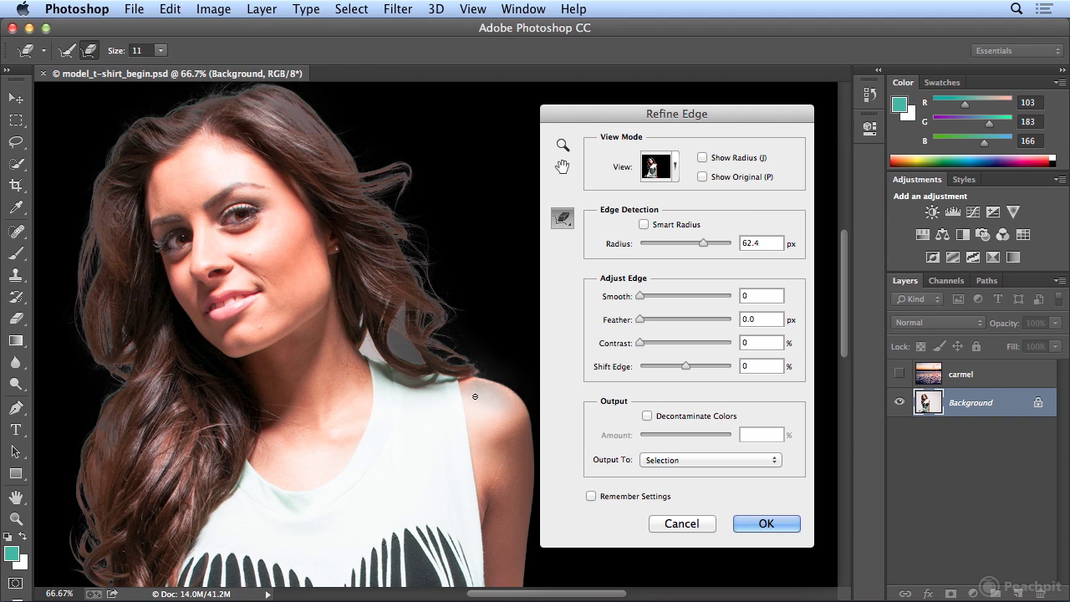
pyautogui.click(161, 50)
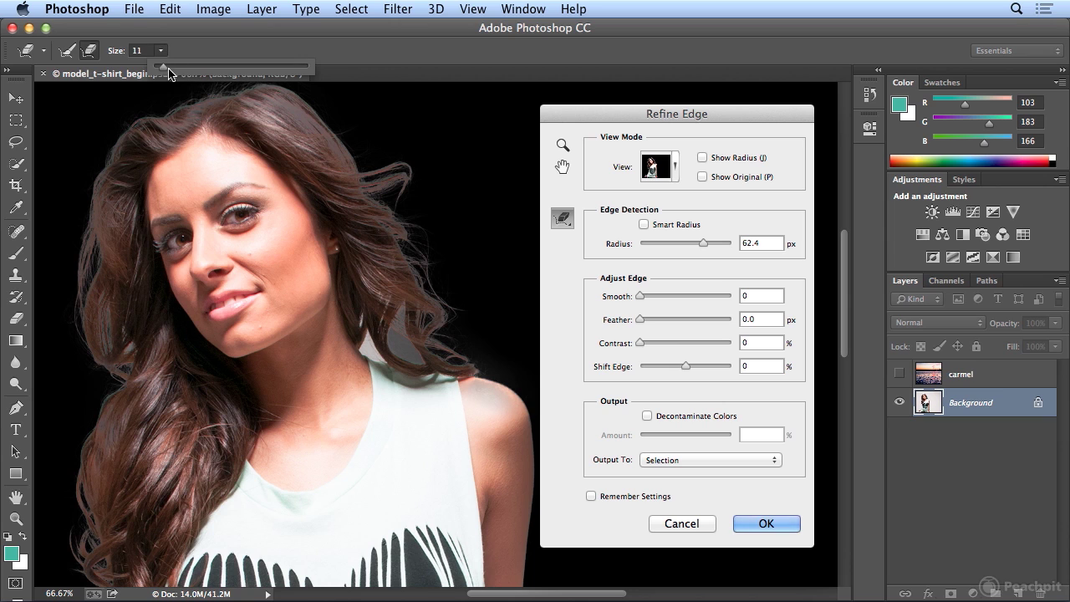
pyautogui.moveTo(167, 67); pyautogui.dragTo(194, 67)
pyautogui.moveTo(463, 398)
pyautogui.mouseDown()
pyautogui.moveTo(490, 396)
pyautogui.moveTo(520, 441)
pyautogui.moveTo(483, 401)
pyautogui.moveTo(455, 404)
pyautogui.moveTo(502, 437)
pyautogui.moveTo(468, 397)
pyautogui.moveTo(459, 423)
pyautogui.mouseUp()
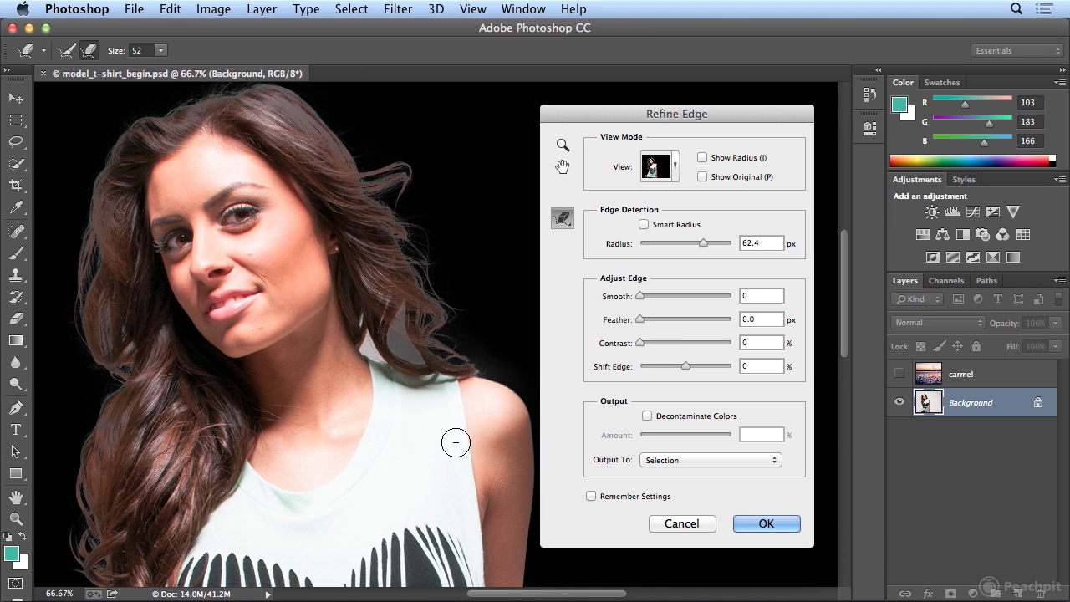
pyautogui.scroll(-10, 268, 274)
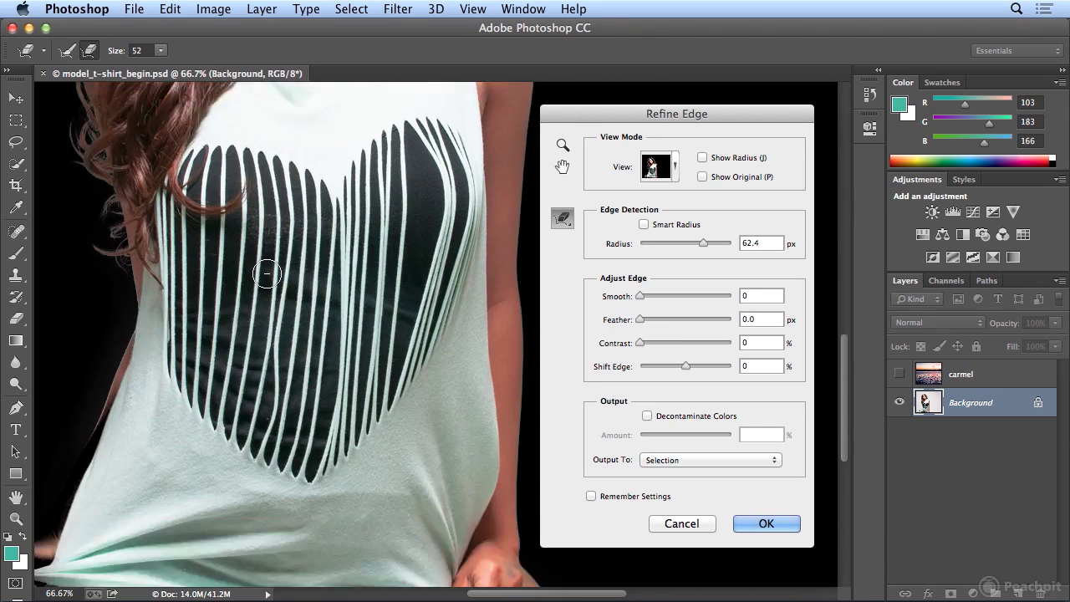
# Step: With a size 12 brush, erase refinement along the shirt's left edge and the hand
pyautogui.click(161, 51)
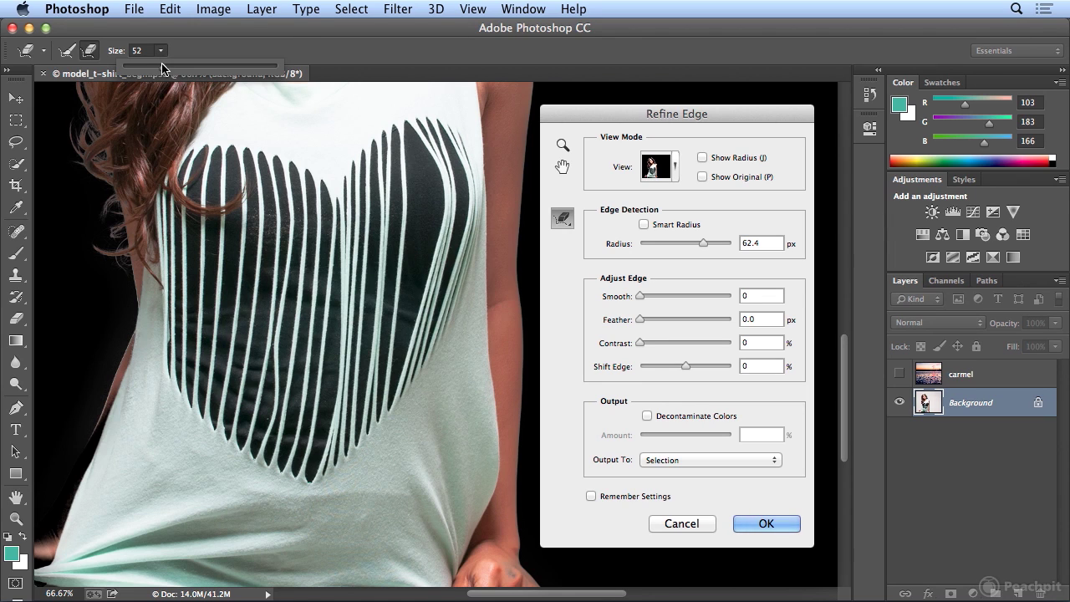
pyautogui.moveTo(162, 67); pyautogui.dragTo(134, 67)
pyautogui.moveTo(121, 387); pyautogui.dragTo(104, 425)
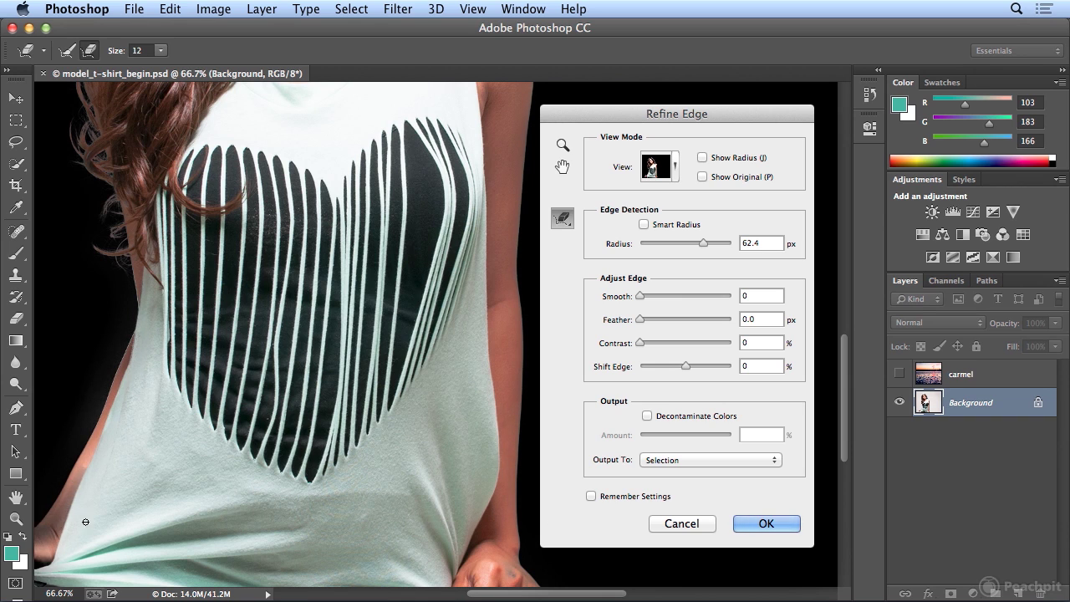
pyautogui.moveTo(241, 525); pyautogui.dragTo(420, 455)
pyautogui.moveTo(268, 405); pyautogui.dragTo(234, 482)
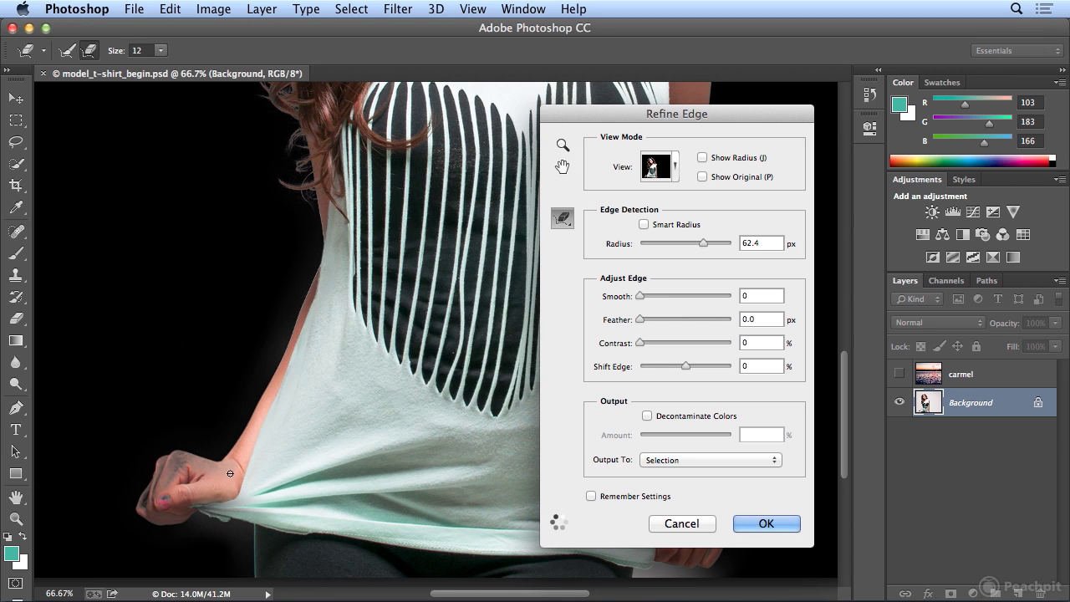
pyautogui.moveTo(239, 466)
pyautogui.mouseDown()
pyautogui.moveTo(167, 465)
pyautogui.moveTo(146, 504)
pyautogui.moveTo(167, 502)
pyautogui.moveTo(152, 494)
pyautogui.moveTo(145, 506)
pyautogui.moveTo(181, 459)
pyautogui.moveTo(172, 479)
pyautogui.moveTo(191, 472)
pyautogui.moveTo(182, 459)
pyautogui.moveTo(221, 469)
pyautogui.mouseUp()
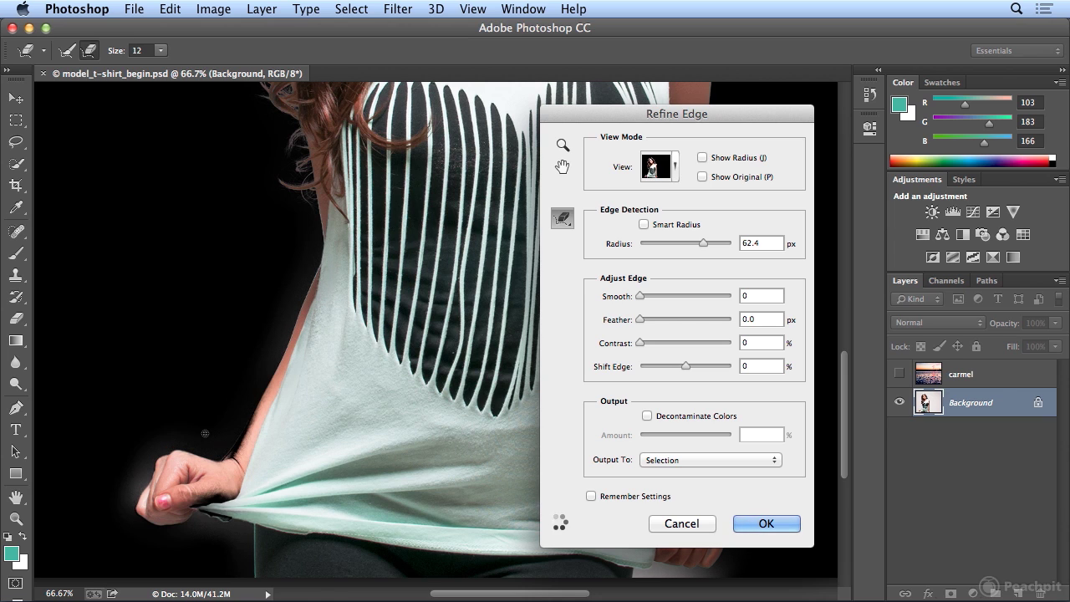
pyautogui.moveTo(197, 497); pyautogui.dragTo(229, 497)
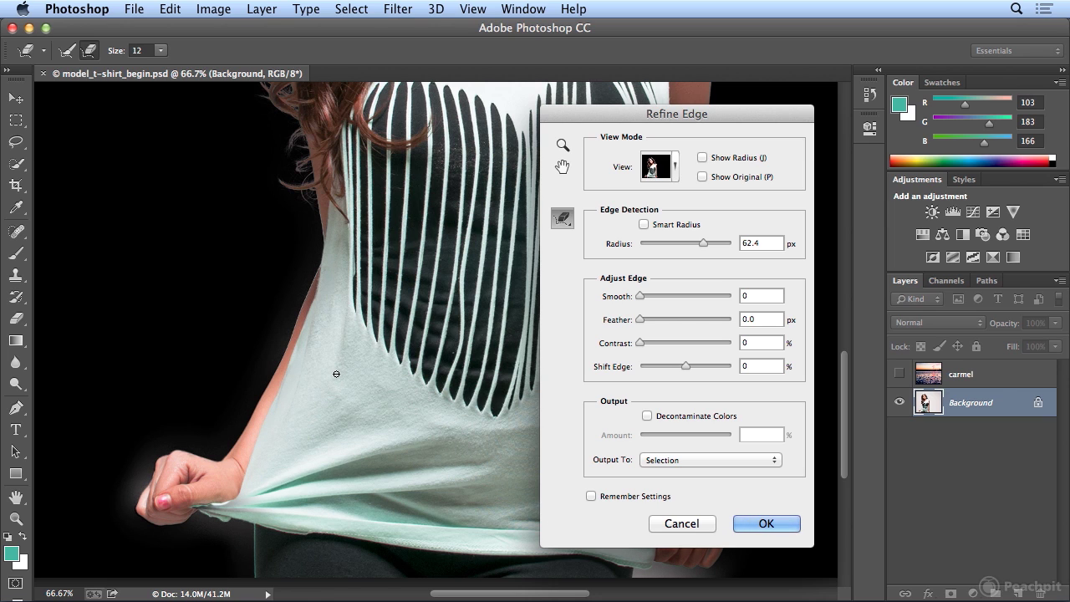
pyautogui.hscroll(10, 366, 387)
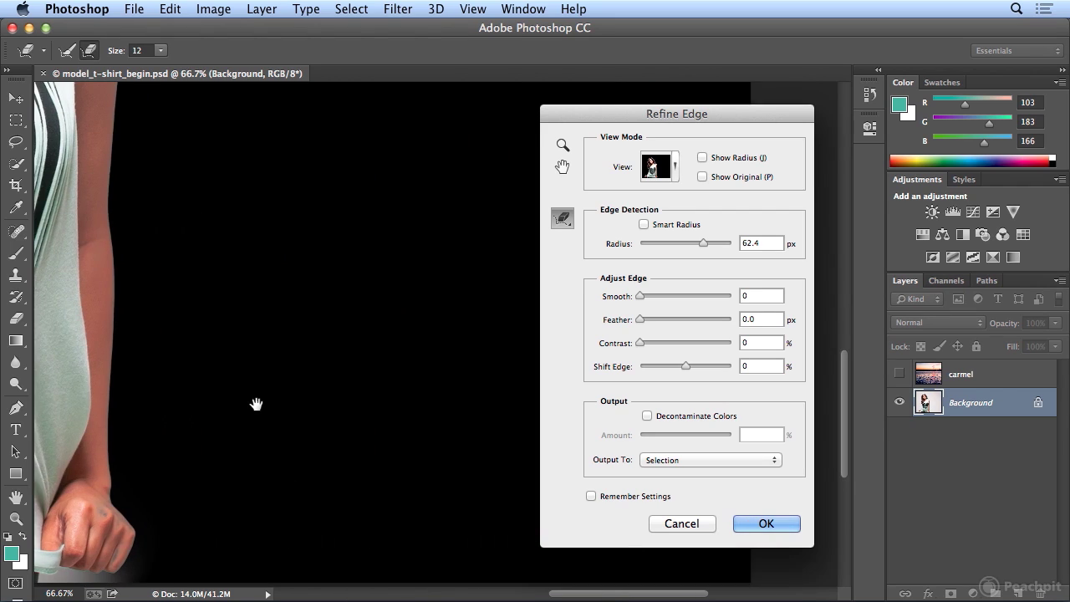
pyautogui.moveTo(256, 376); pyautogui.dragTo(298, 282)
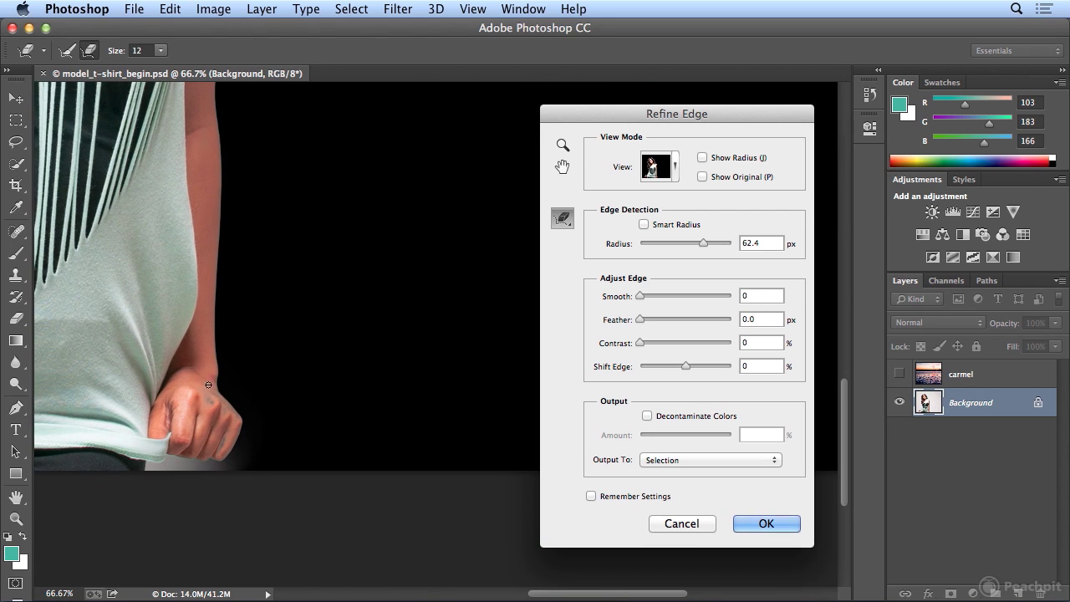
pyautogui.moveTo(208, 383)
pyautogui.mouseDown()
pyautogui.moveTo(209, 401)
pyautogui.moveTo(235, 415)
pyautogui.moveTo(224, 441)
pyautogui.mouseUp()
# Step: Paint along the shirt's bottom edge with the Refine Radius Tool, then zoom out
pyautogui.click(562, 219)
pyautogui.click(596, 216)
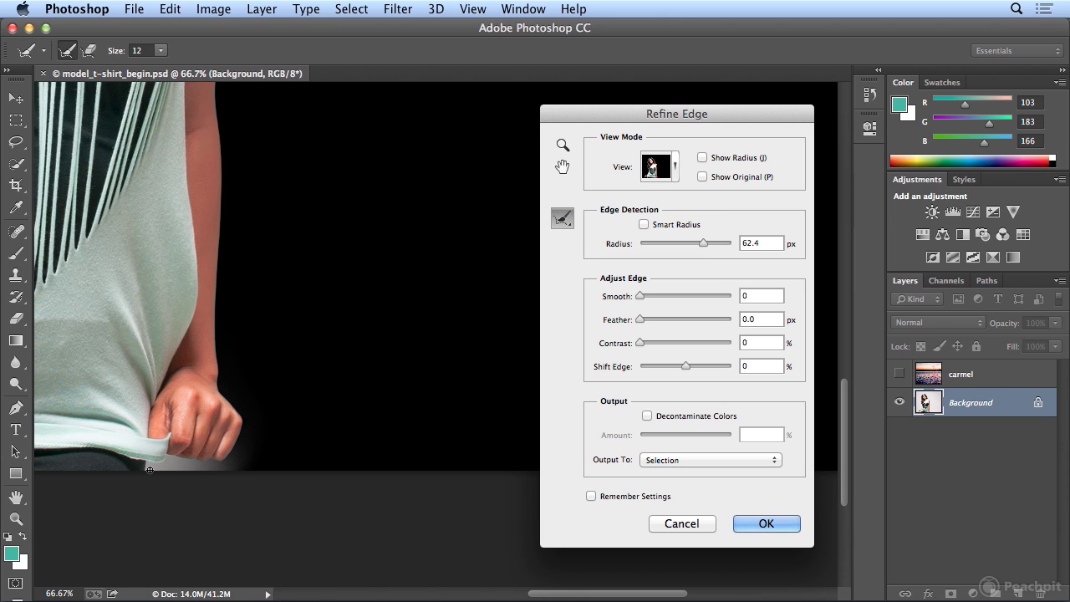
pyautogui.moveTo(149, 469); pyautogui.dragTo(245, 467)
pyautogui.moveTo(172, 455)
pyautogui.mouseDown()
pyautogui.moveTo(226, 464)
pyautogui.moveTo(156, 464)
pyautogui.moveTo(211, 466)
pyautogui.moveTo(163, 474)
pyautogui.mouseUp()
pyautogui.press('super+minus')
pyautogui.press('super+minus')
pyautogui.press('super+minus')
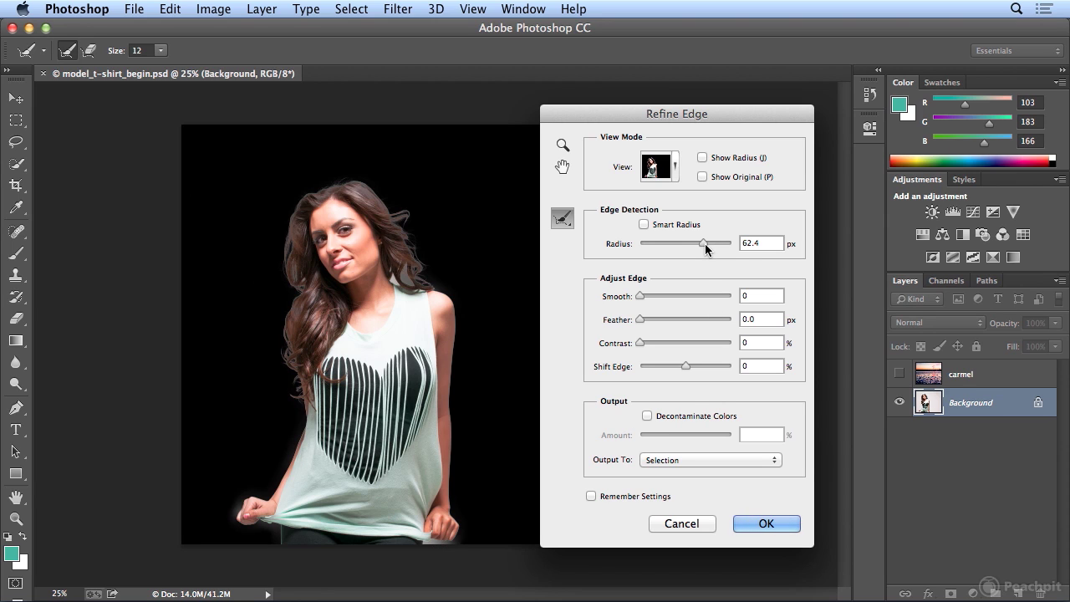
# Step: Try a wider radius, then bring it back to 62.4 px
pyautogui.moveTo(705, 243); pyautogui.dragTo(711, 248)
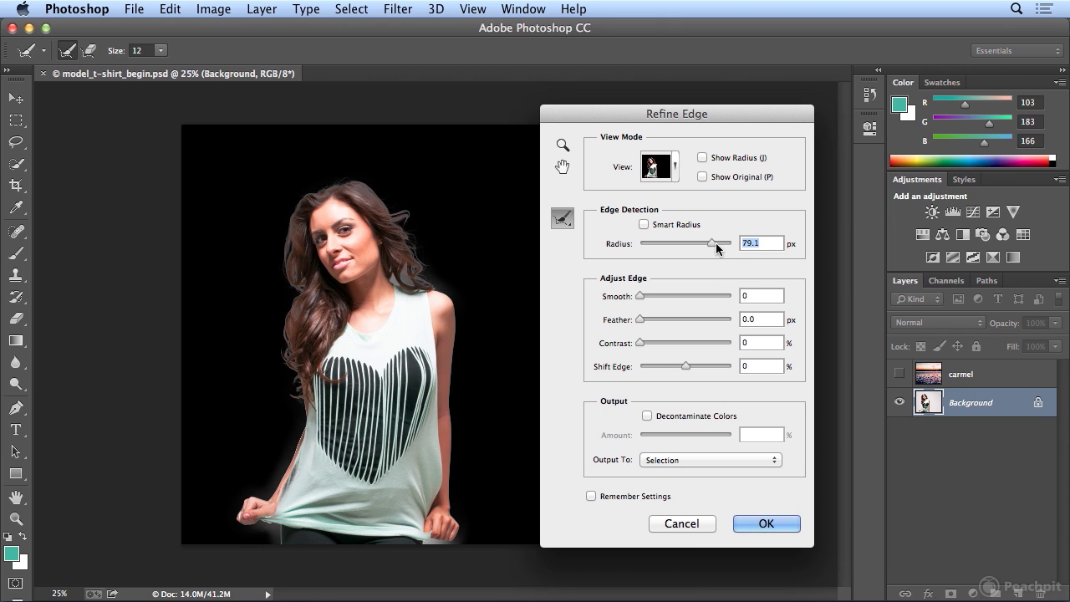
pyautogui.moveTo(717, 244); pyautogui.dragTo(673, 245)
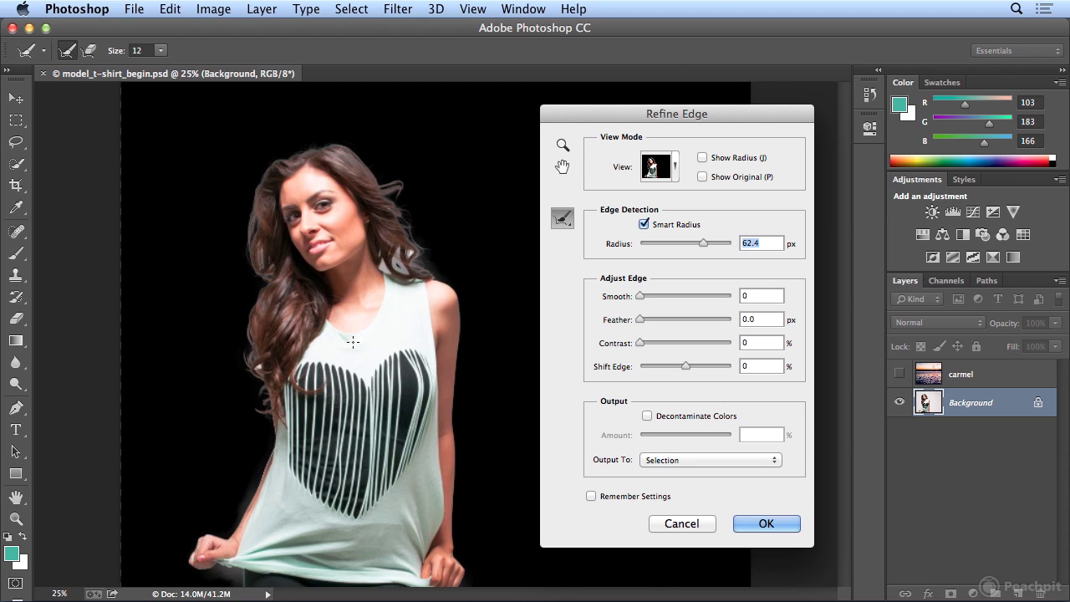
# Step: Zoom in and erase refinement along the shirt's left edge with the Erase Refinements Tool
pyautogui.press('super+plus')
pyautogui.press('super+plus')
pyautogui.scroll(-5, 318, 377)
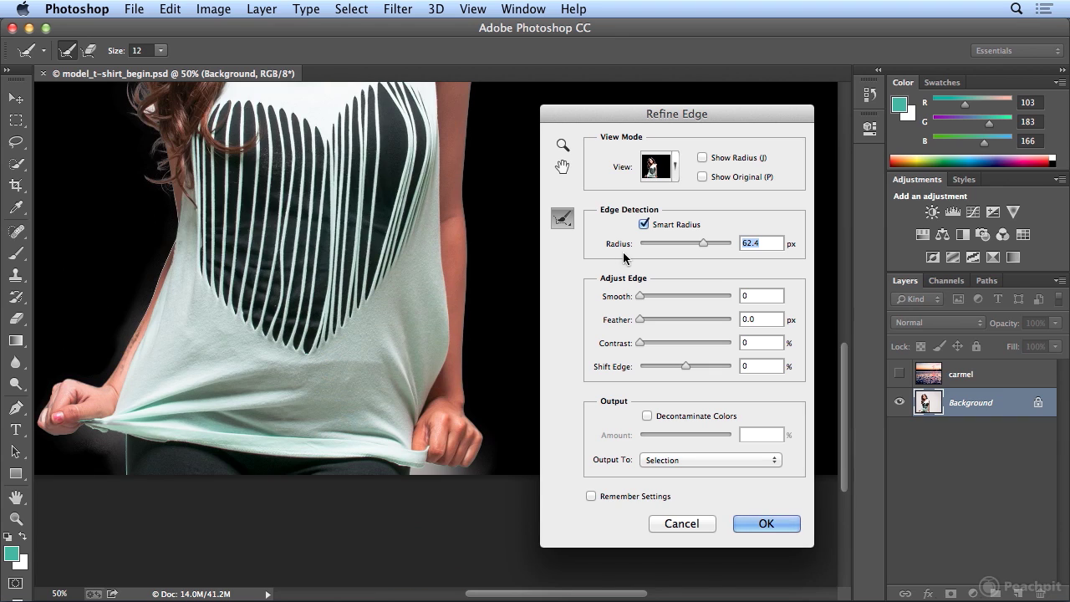
pyautogui.click(572, 223)
pyautogui.click(597, 231)
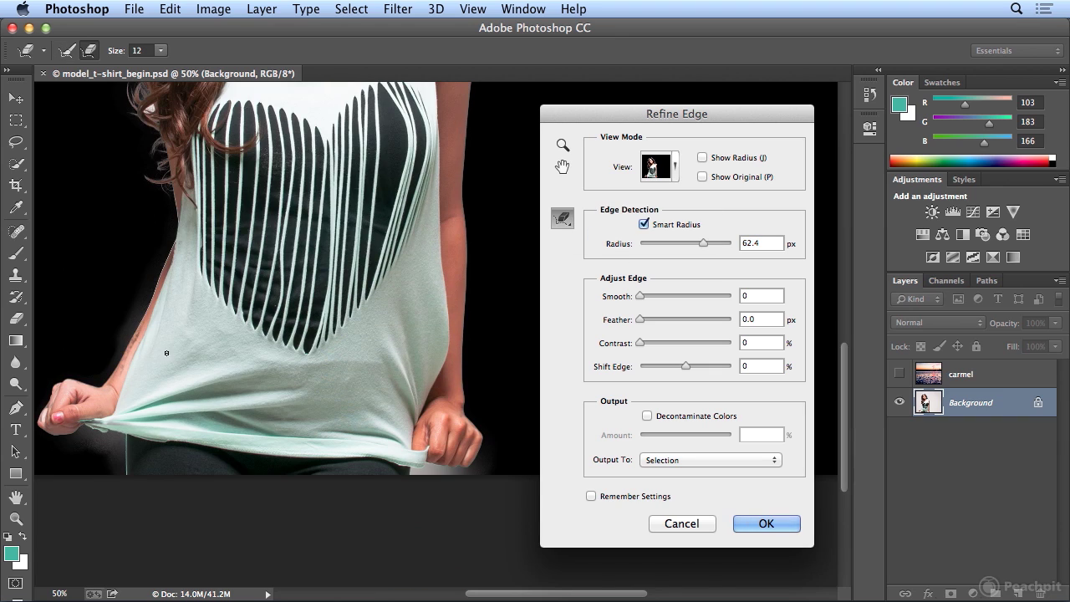
pyautogui.moveTo(122, 374)
pyautogui.mouseDown()
pyautogui.moveTo(146, 323)
pyautogui.moveTo(119, 372)
pyautogui.mouseUp()
# Step: Adjust Shift Edge, settling at -31% to contract the cutout edge
pyautogui.moveTo(692, 371); pyautogui.dragTo(666, 372)
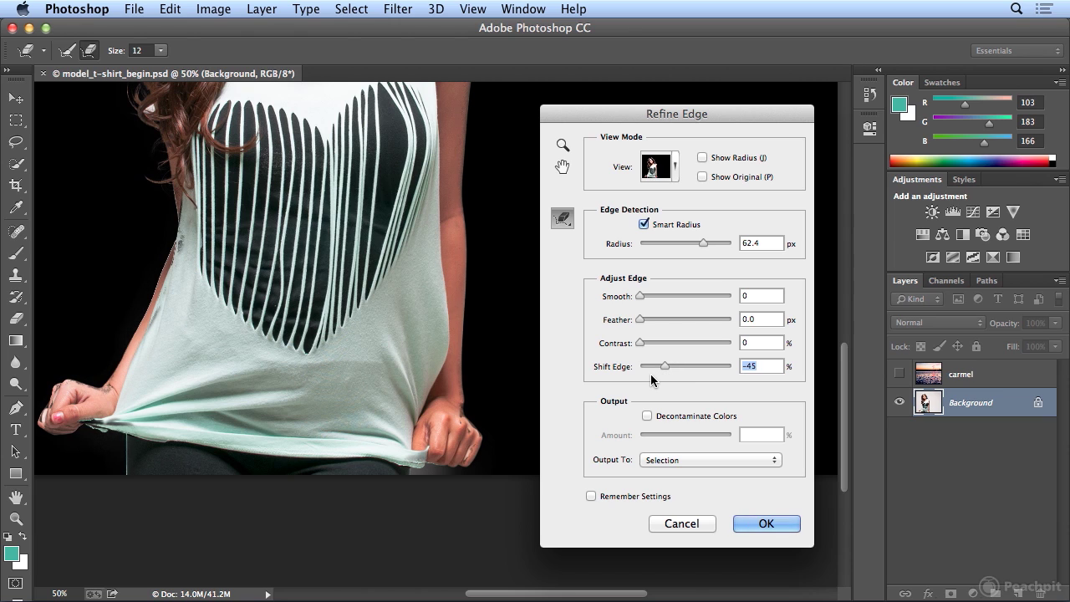
pyautogui.moveTo(665, 368); pyautogui.dragTo(646, 368)
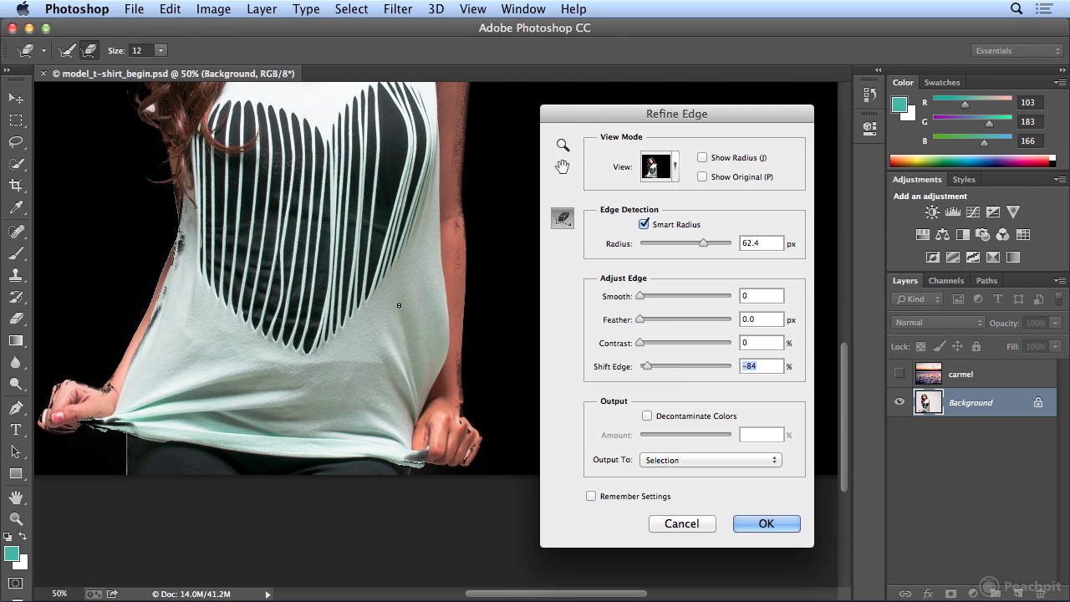
pyautogui.moveTo(649, 371); pyautogui.dragTo(717, 362)
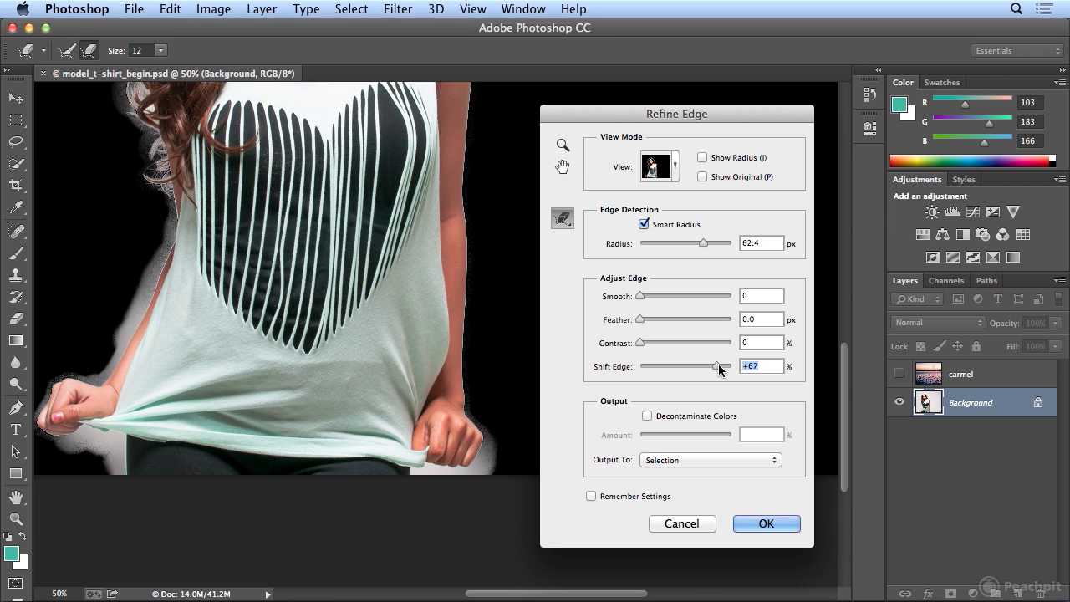
pyautogui.moveTo(719, 363); pyautogui.dragTo(691, 365)
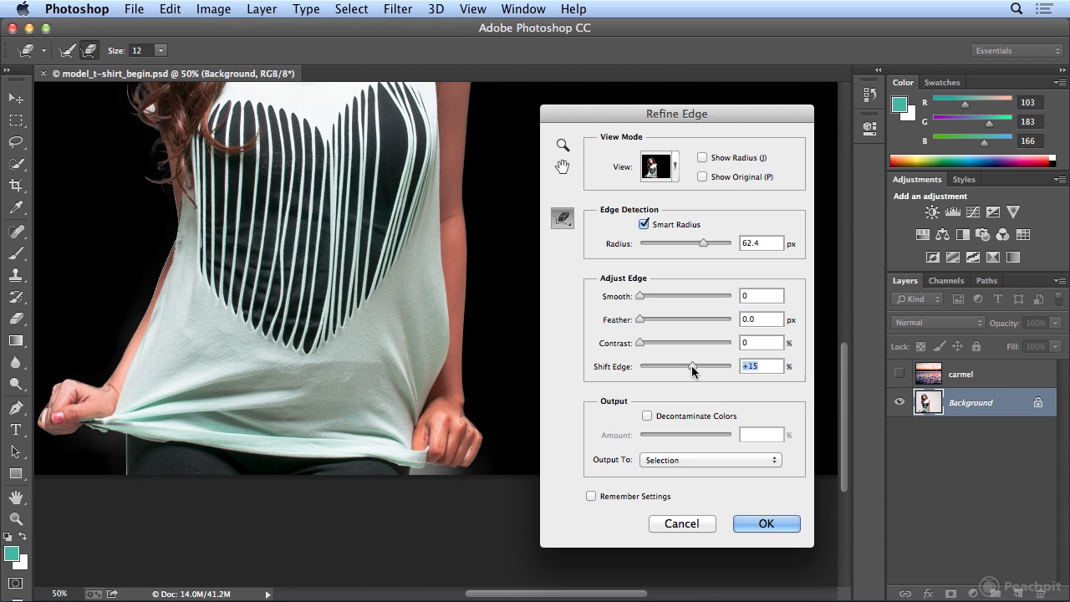
pyautogui.press('super+minus')
pyautogui.press('super+minus')
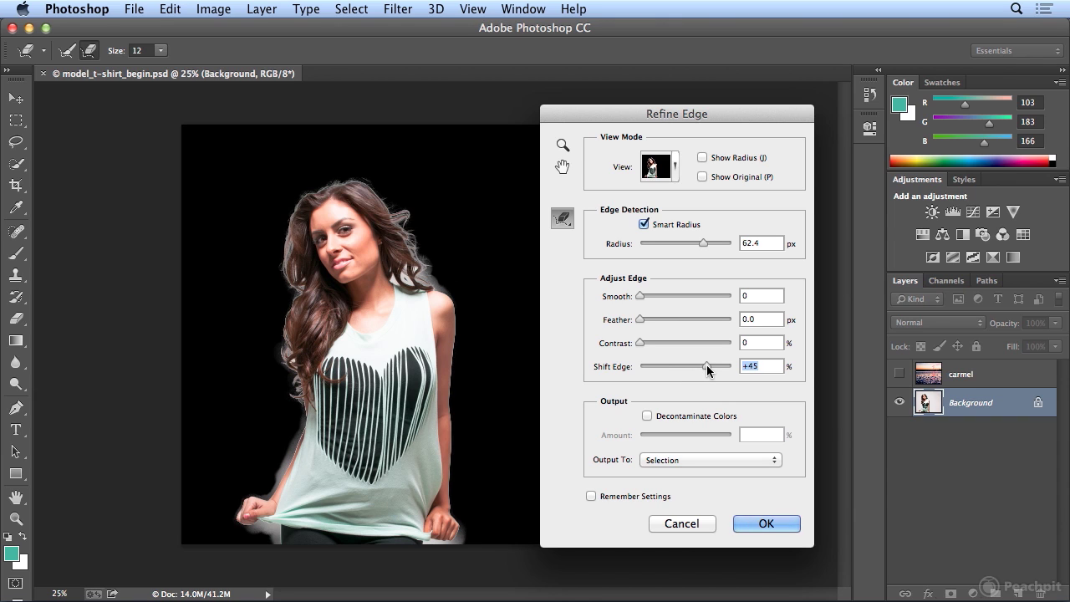
pyautogui.moveTo(707, 365); pyautogui.dragTo(680, 365)
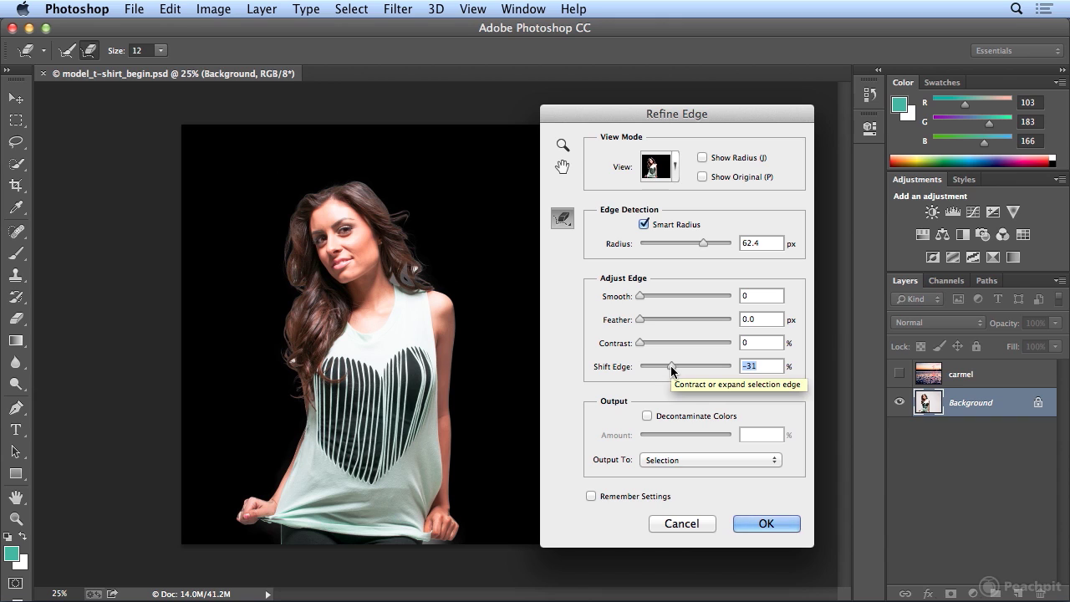
# Step: With the Refine Radius Tool, brush along the shirt's left edge to widen the refinement area
pyautogui.click(563, 219)
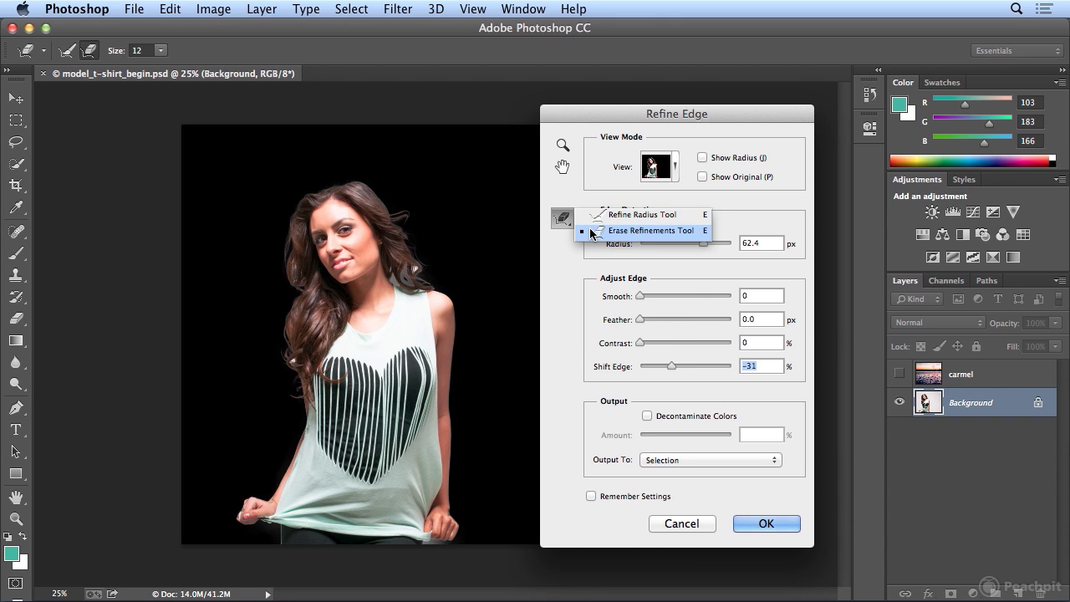
pyautogui.click(614, 210)
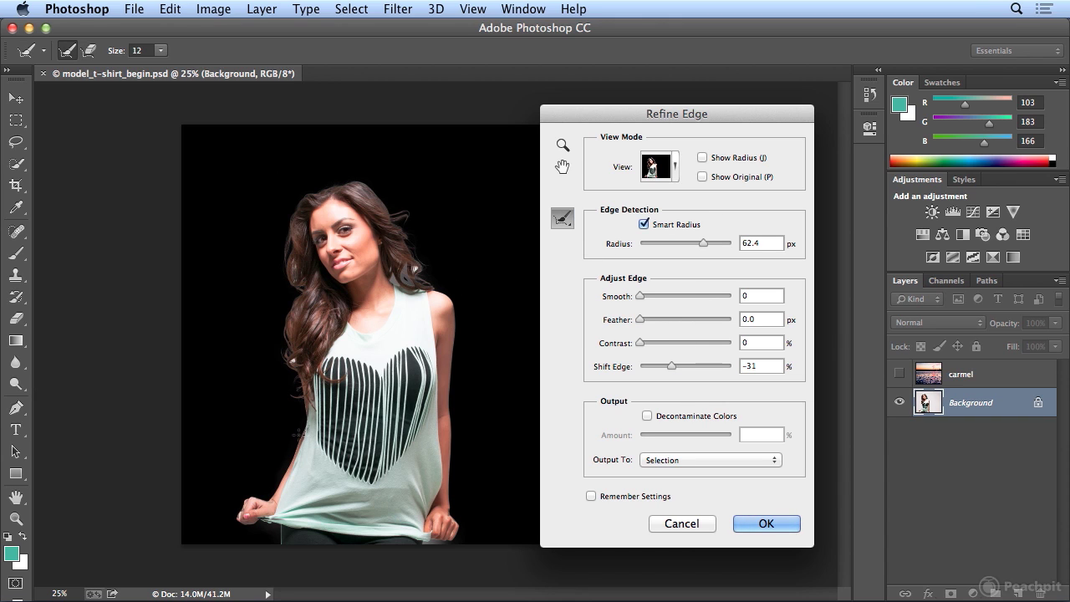
pyautogui.press('super+equal')
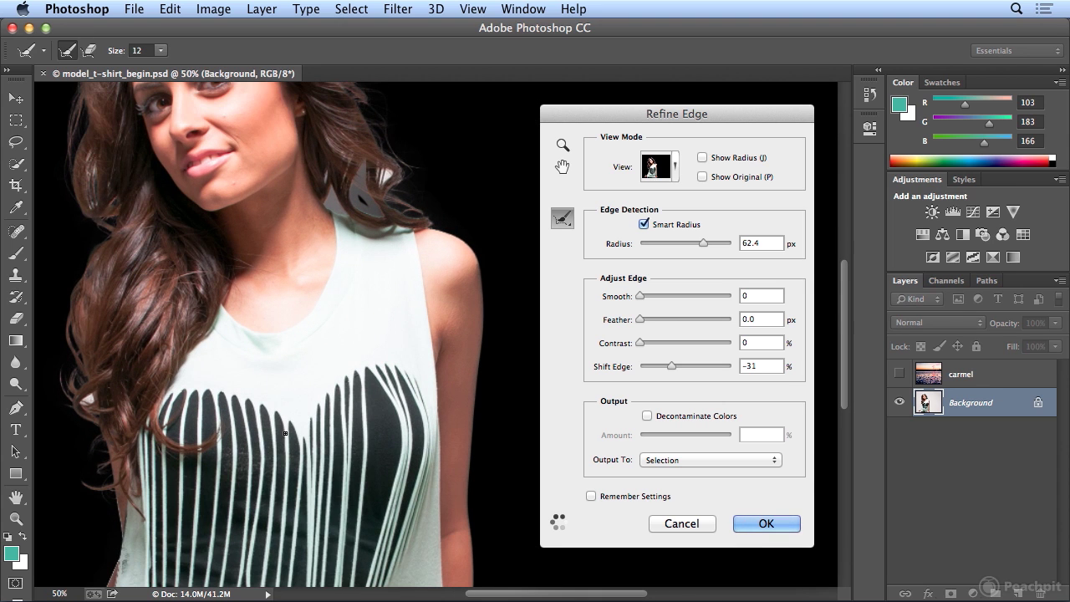
pyautogui.press('super+equal')
pyautogui.scroll(-10, 334, 411)
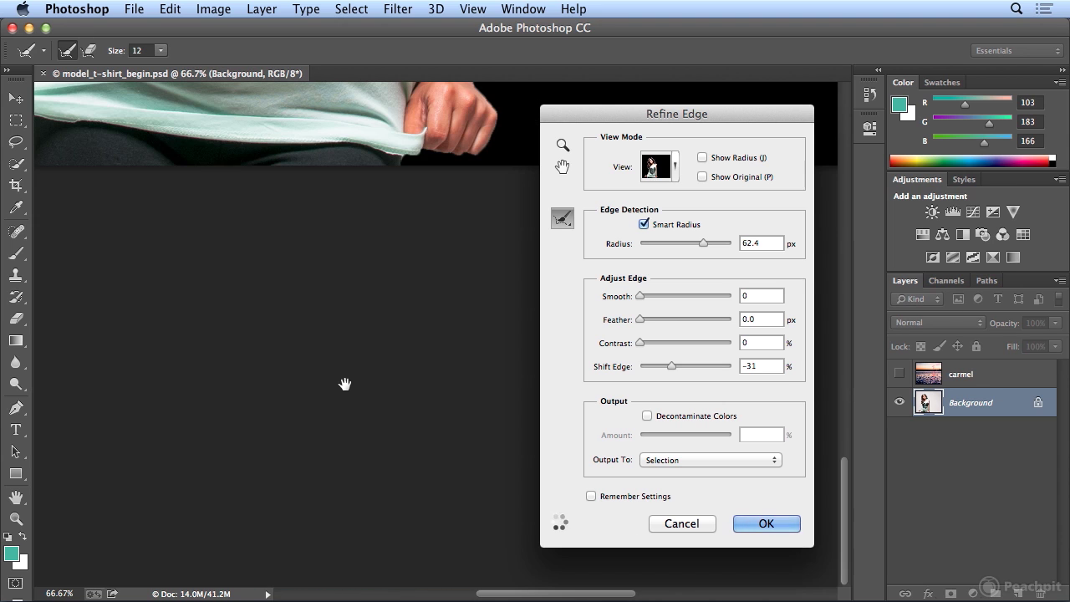
pyautogui.scroll(10, 304, 174)
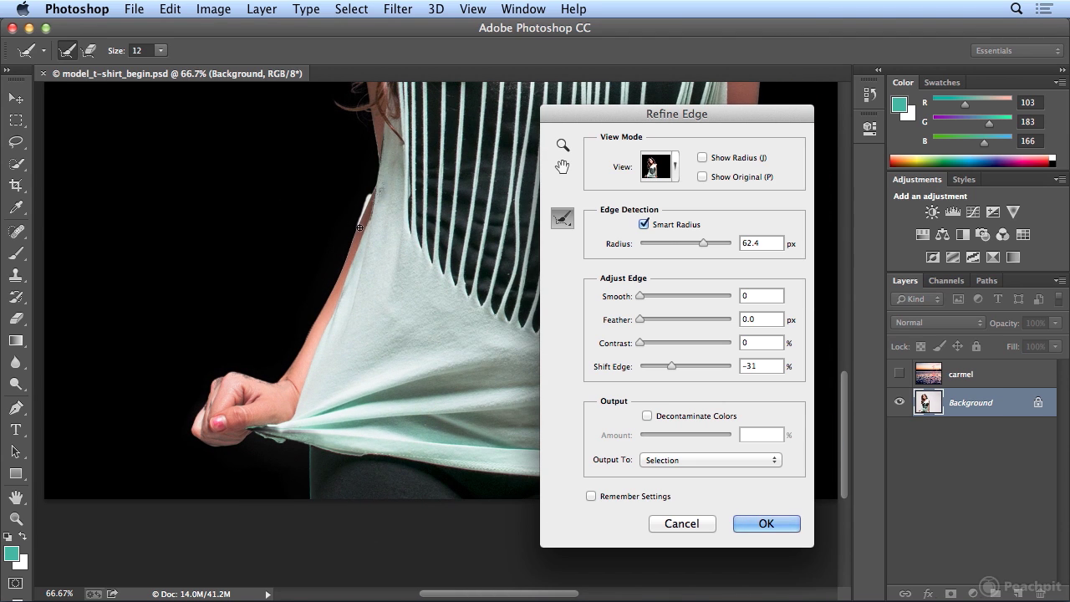
pyautogui.moveTo(359, 228); pyautogui.dragTo(332, 291)
pyautogui.press('super+0')
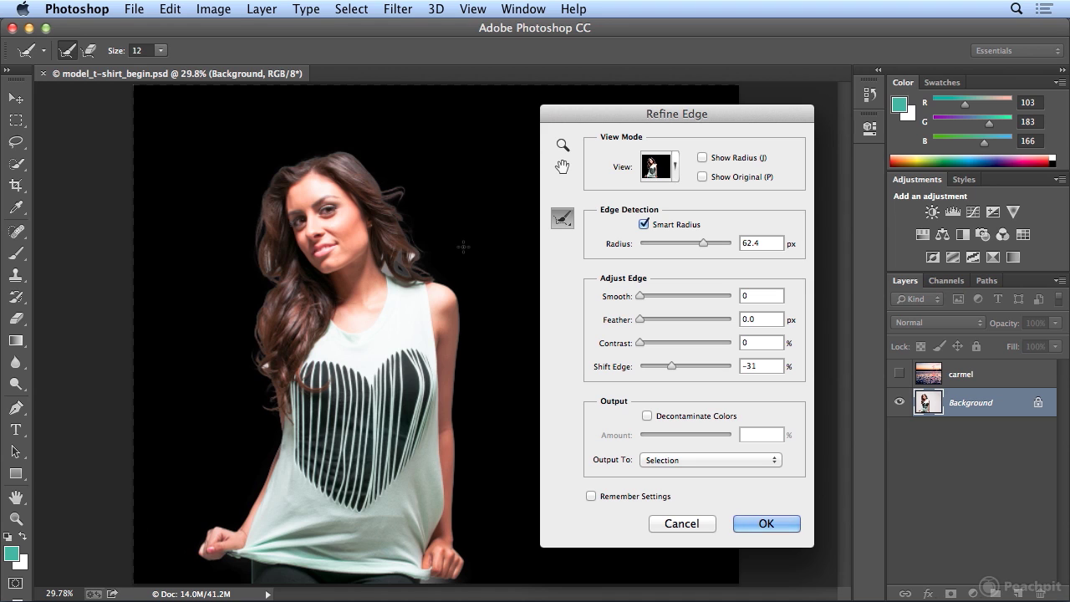
pyautogui.click(677, 171)
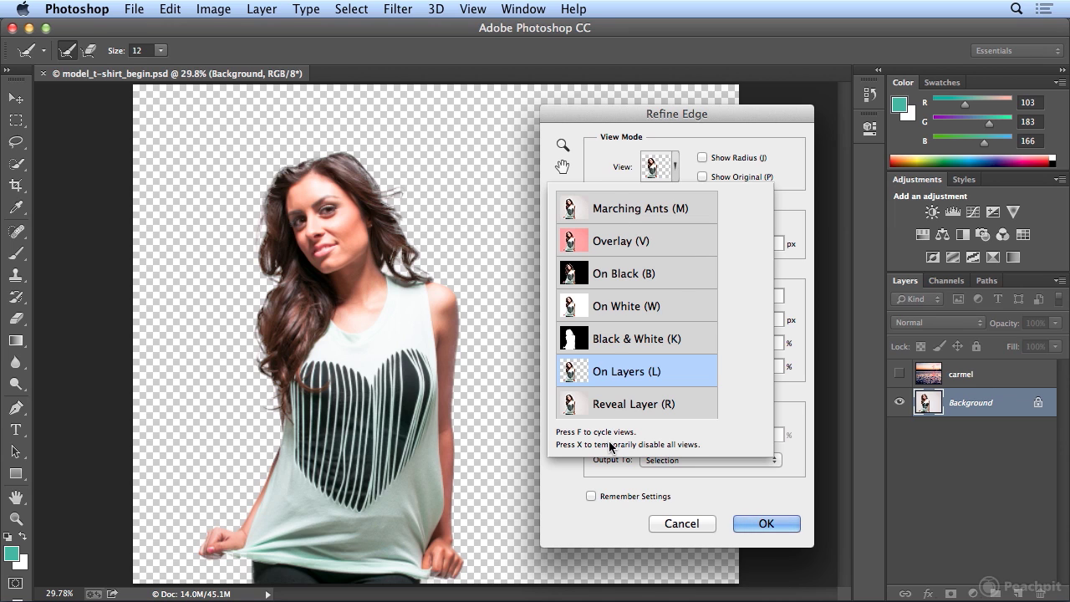
# Step: Switch the Refine Edge preview from On Layers to On Black
pyautogui.click(704, 144)
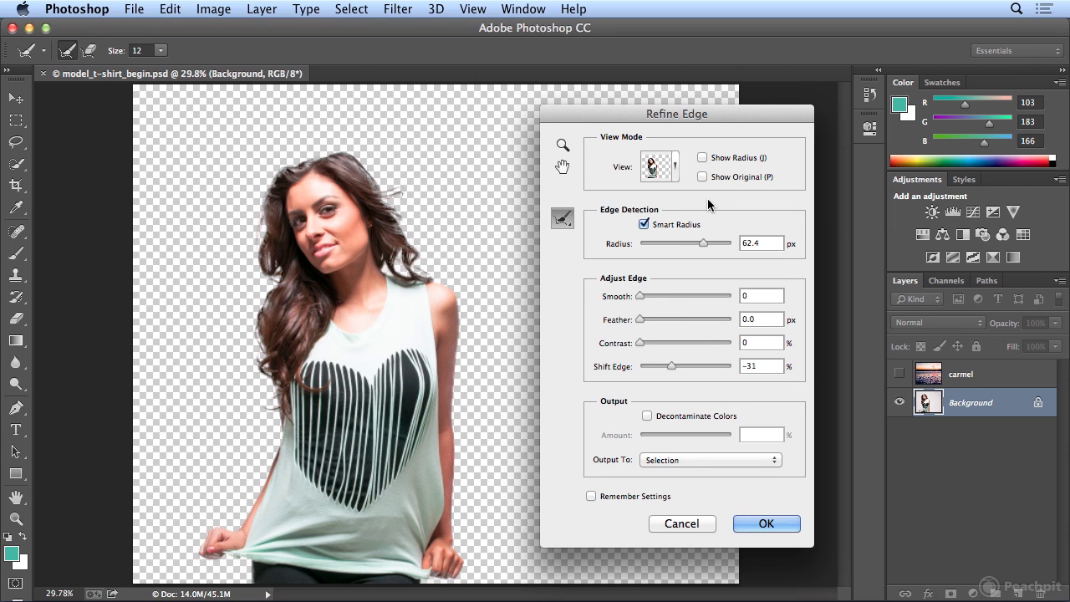
pyautogui.click(677, 169)
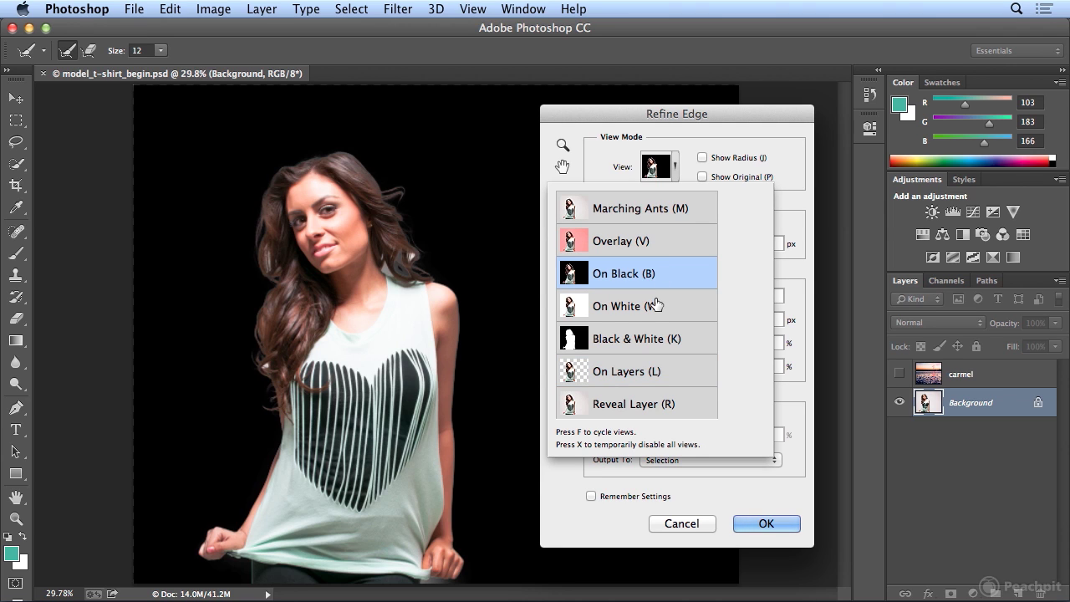
pyautogui.click(794, 191)
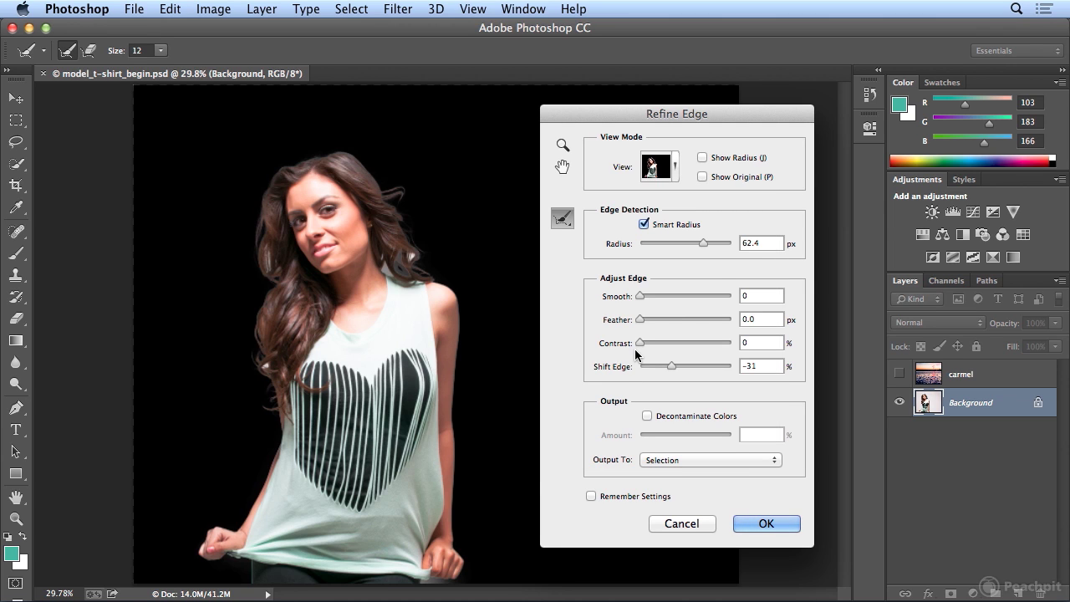
# Step: Set the edge Smooth to 9 and Contrast to 10%, checking the hair edge up close
pyautogui.moveTo(640, 296); pyautogui.dragTo(649, 296)
pyautogui.moveTo(641, 344)
pyautogui.mouseDown()
pyautogui.moveTo(676, 344)
pyautogui.moveTo(648, 345)
pyautogui.mouseUp()
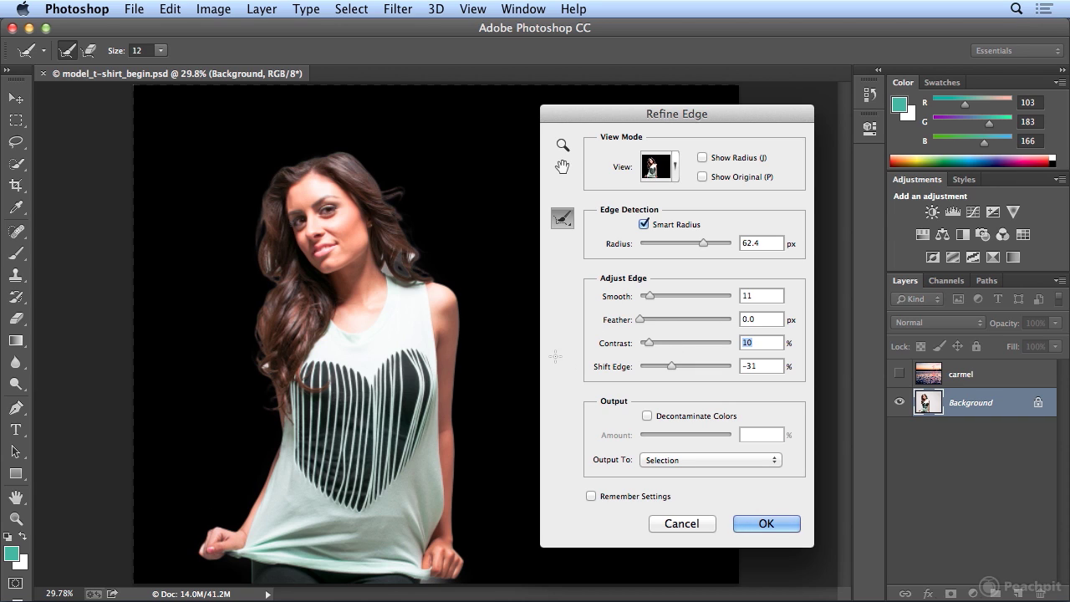
pyautogui.moveTo(649, 297); pyautogui.dragTo(618, 299)
pyautogui.press('super+plus')
pyautogui.press('super+plus')
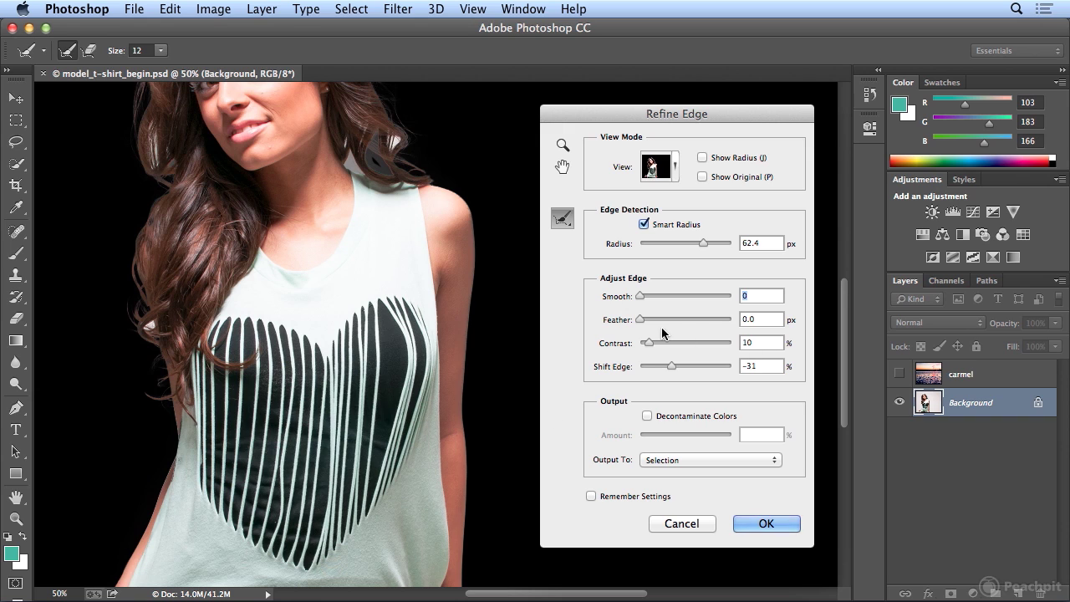
pyautogui.click(640, 296)
pyautogui.moveTo(640, 298); pyautogui.dragTo(649, 299)
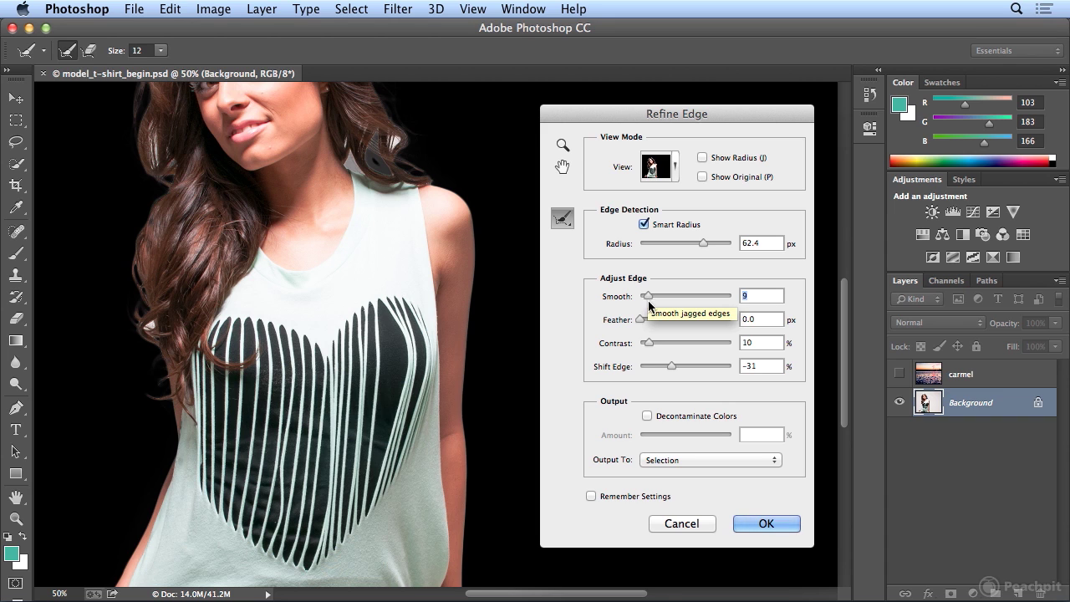
pyautogui.press('super+0')
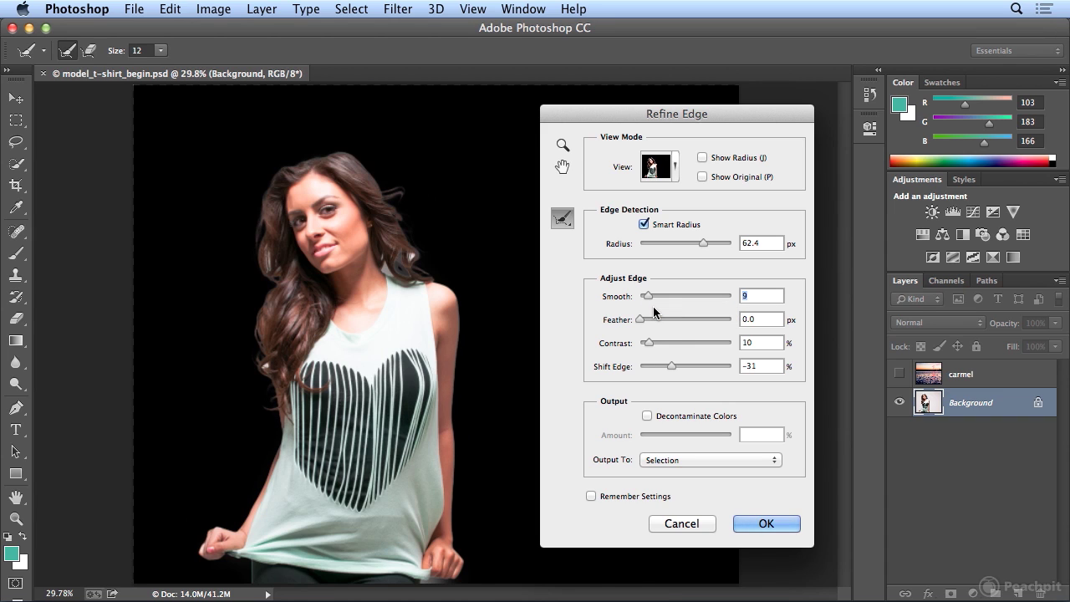
# Step: Show the radius band, brush the lower-left edge, then select the Erase Refinements Tool
pyautogui.click(703, 159)
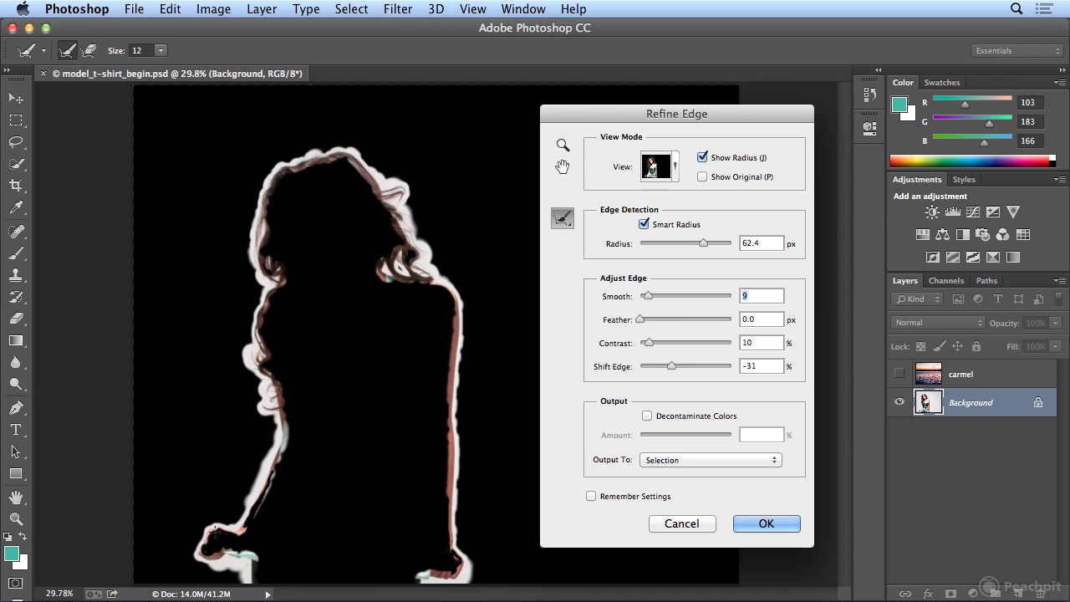
pyautogui.moveTo(215, 535)
pyautogui.mouseDown()
pyautogui.moveTo(213, 552)
pyautogui.moveTo(228, 541)
pyautogui.mouseUp()
pyautogui.click(563, 219)
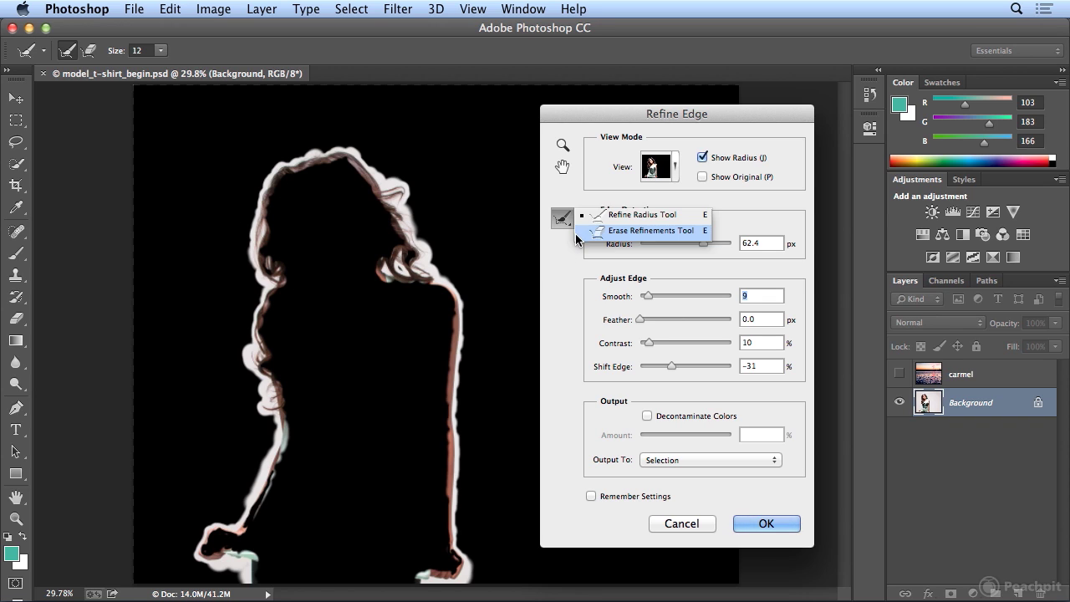
pyautogui.click(616, 227)
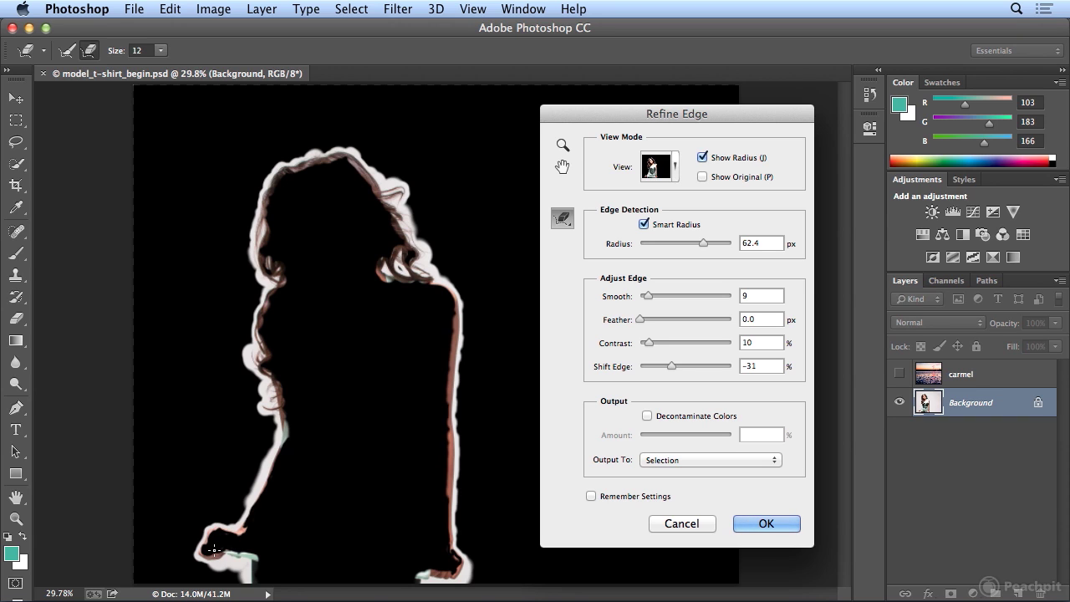
# Step: Hide the radius band and toggle Show Original to compare with the refined edge
pyautogui.click(703, 158)
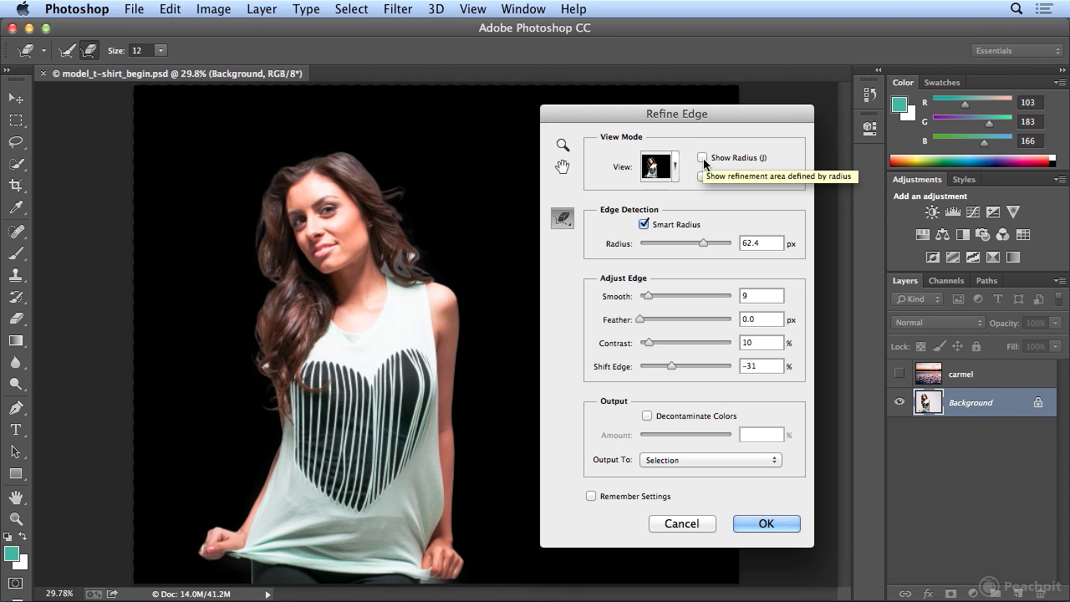
pyautogui.click(703, 177)
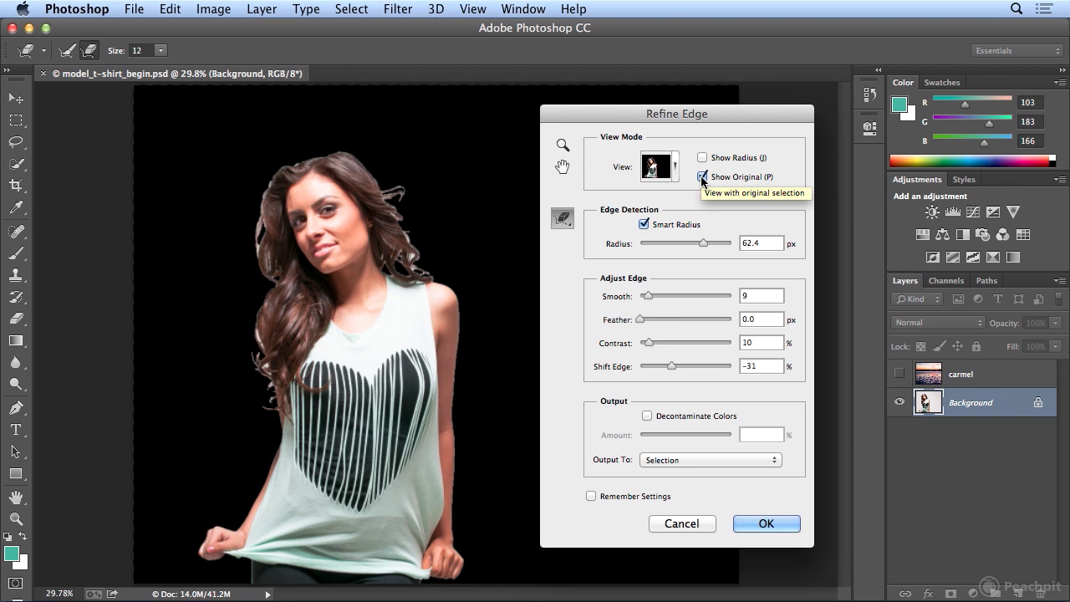
pyautogui.click(702, 177)
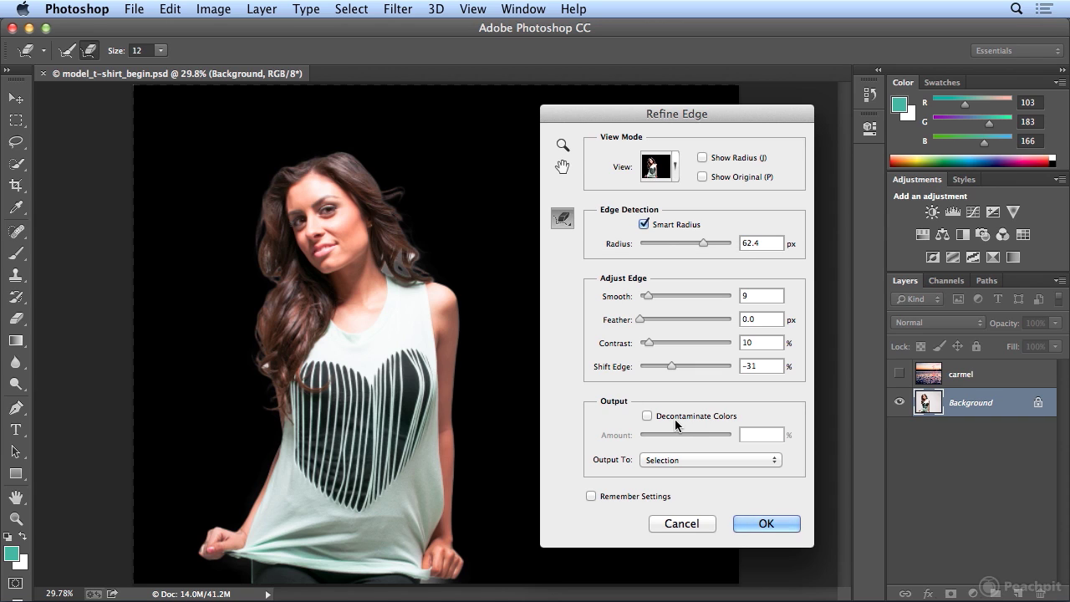
# Step: Output the Refine Edge result to a Layer Mask and apply it
pyautogui.click(690, 461)
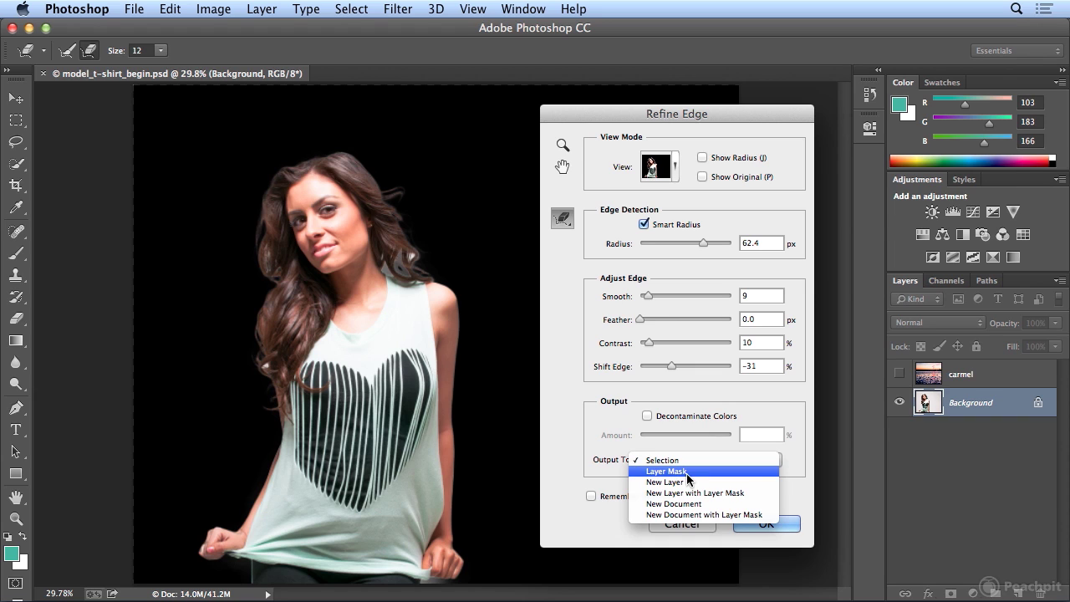
pyautogui.click(688, 473)
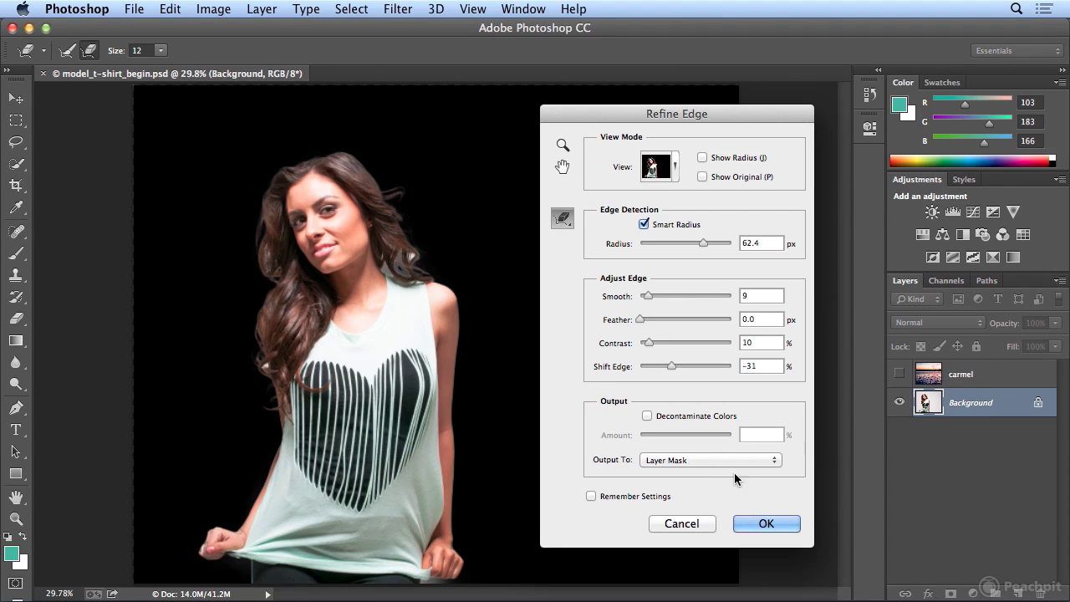
pyautogui.click(752, 523)
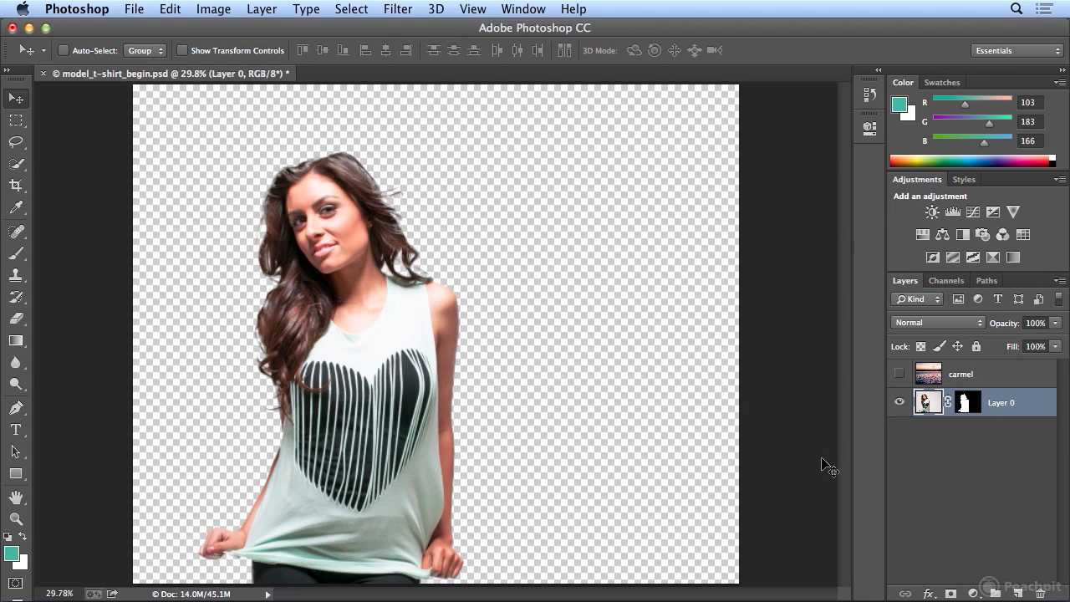
# Step: Rename Layer 0 to 'model', make 'carmel' visible, and move 'model' above it
pyautogui.doubleClick(1003, 403)
pyautogui.write('model')
pyautogui.press('Return')
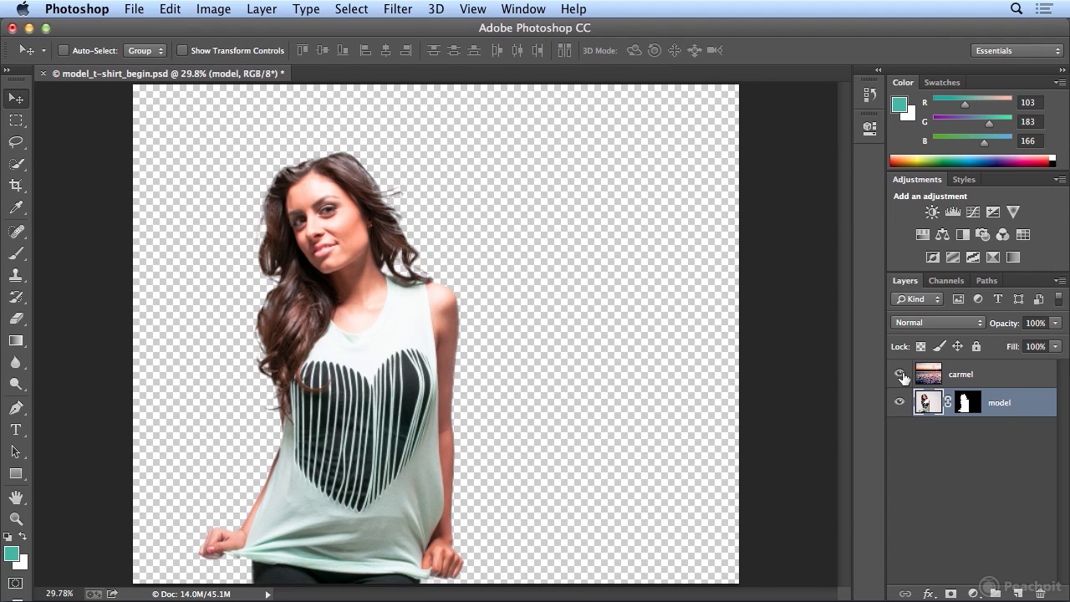
pyautogui.click(901, 375)
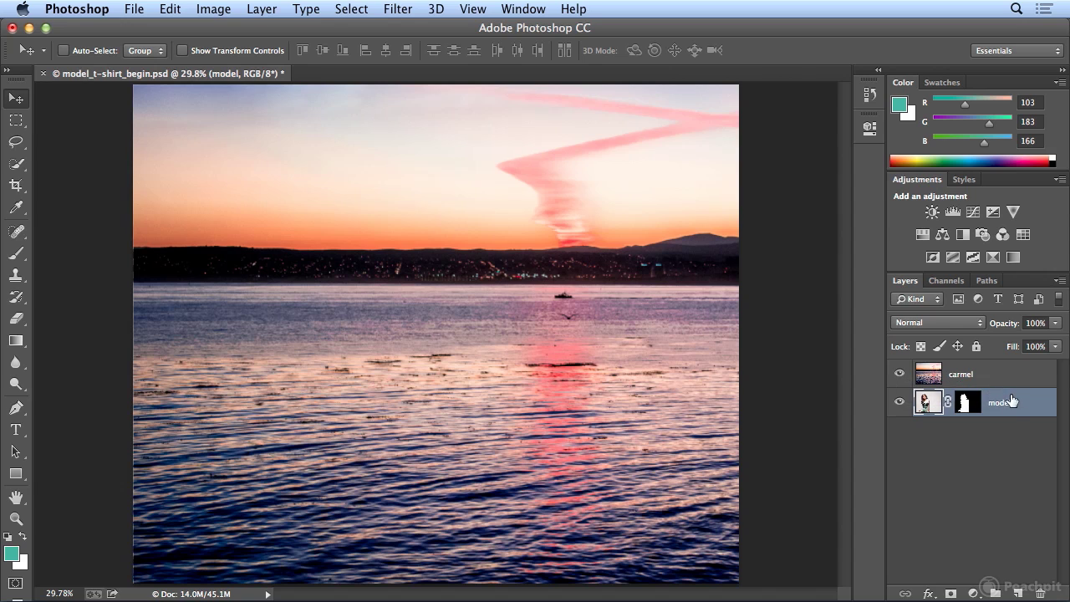
pyautogui.moveTo(1014, 409); pyautogui.dragTo(1013, 366)
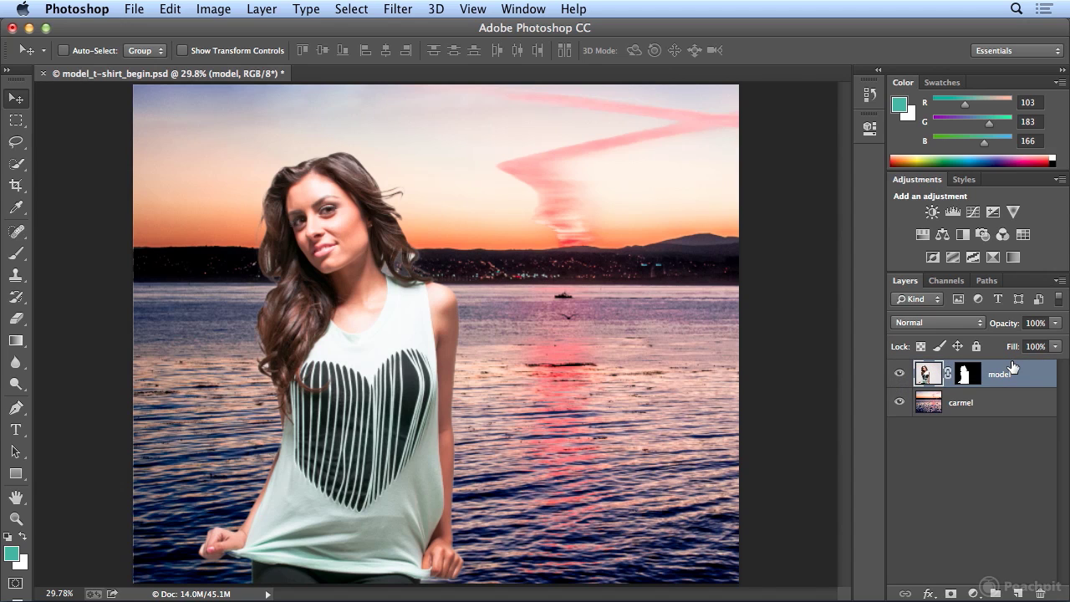